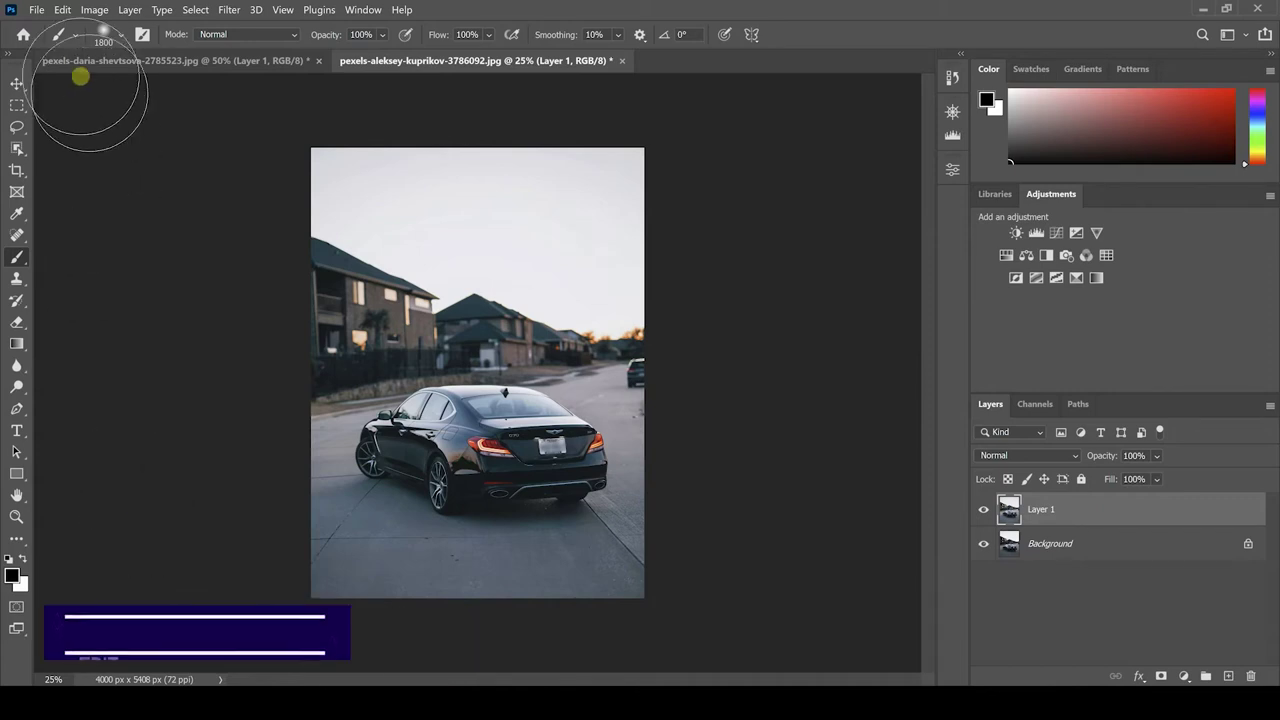
Start Sky Replacement on the car photo from the Edit menu, previewing the default blue sky.
click(63, 9)
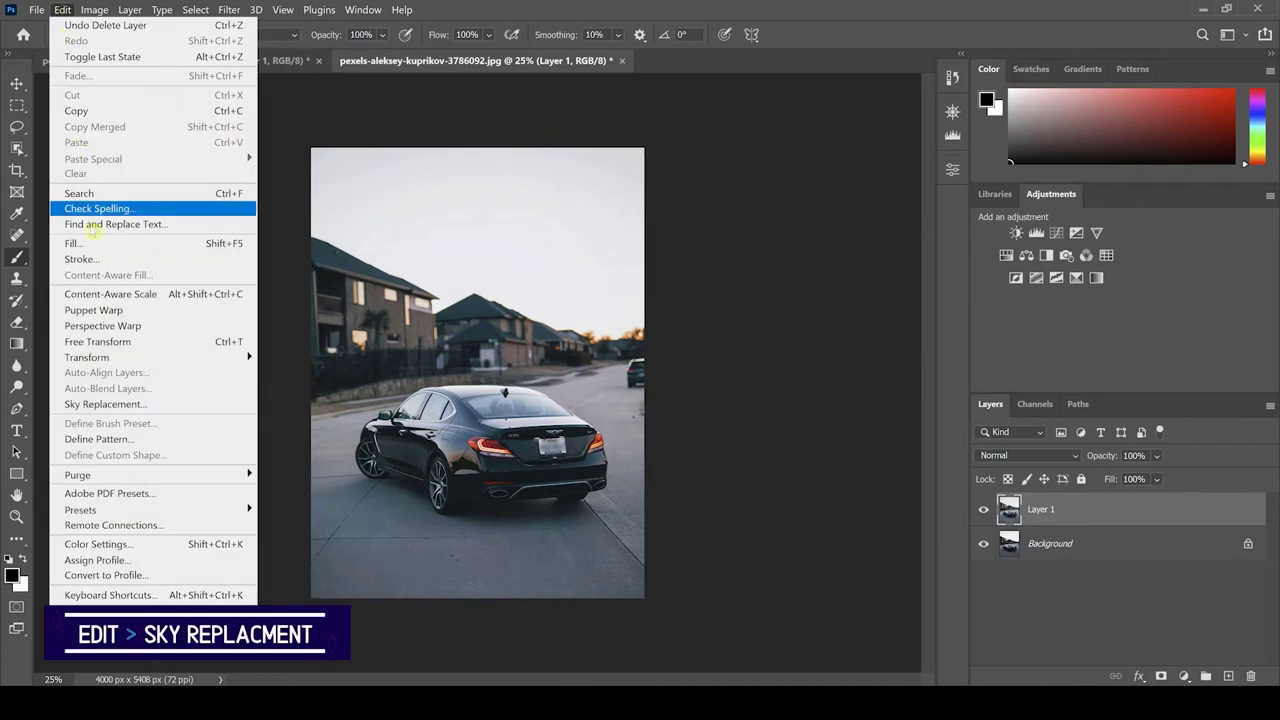
click(105, 404)
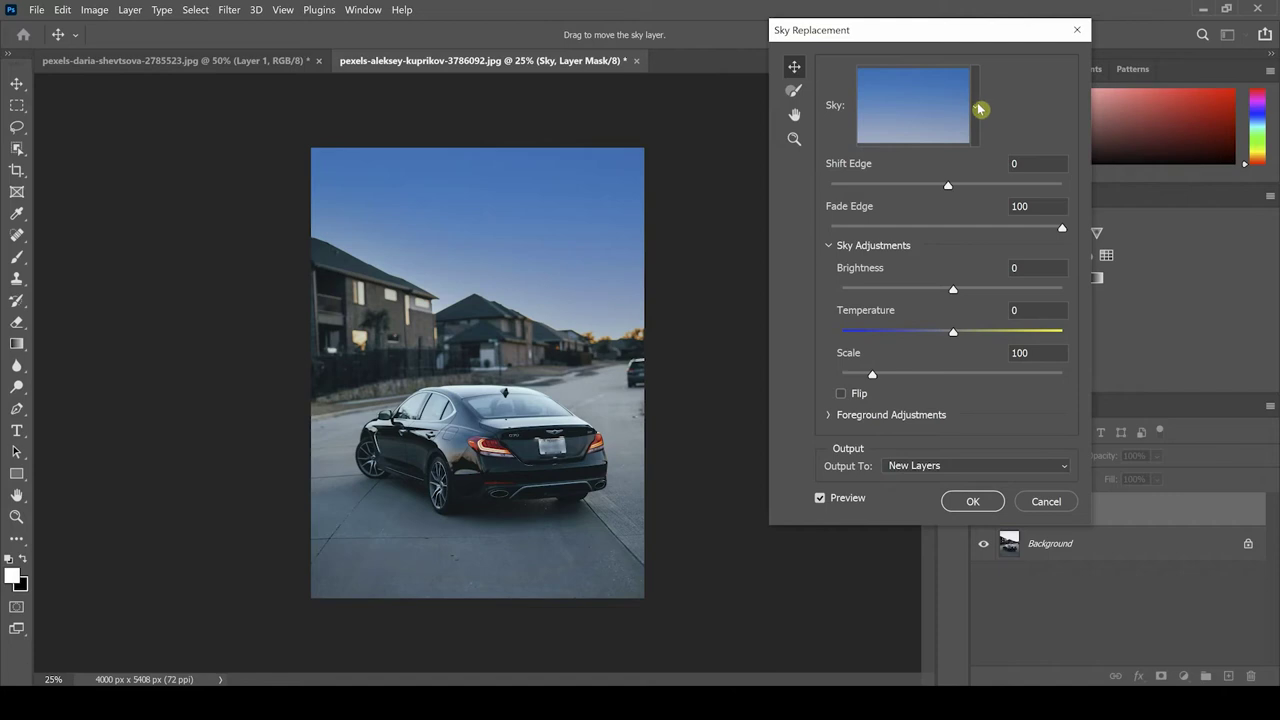
click(980, 109)
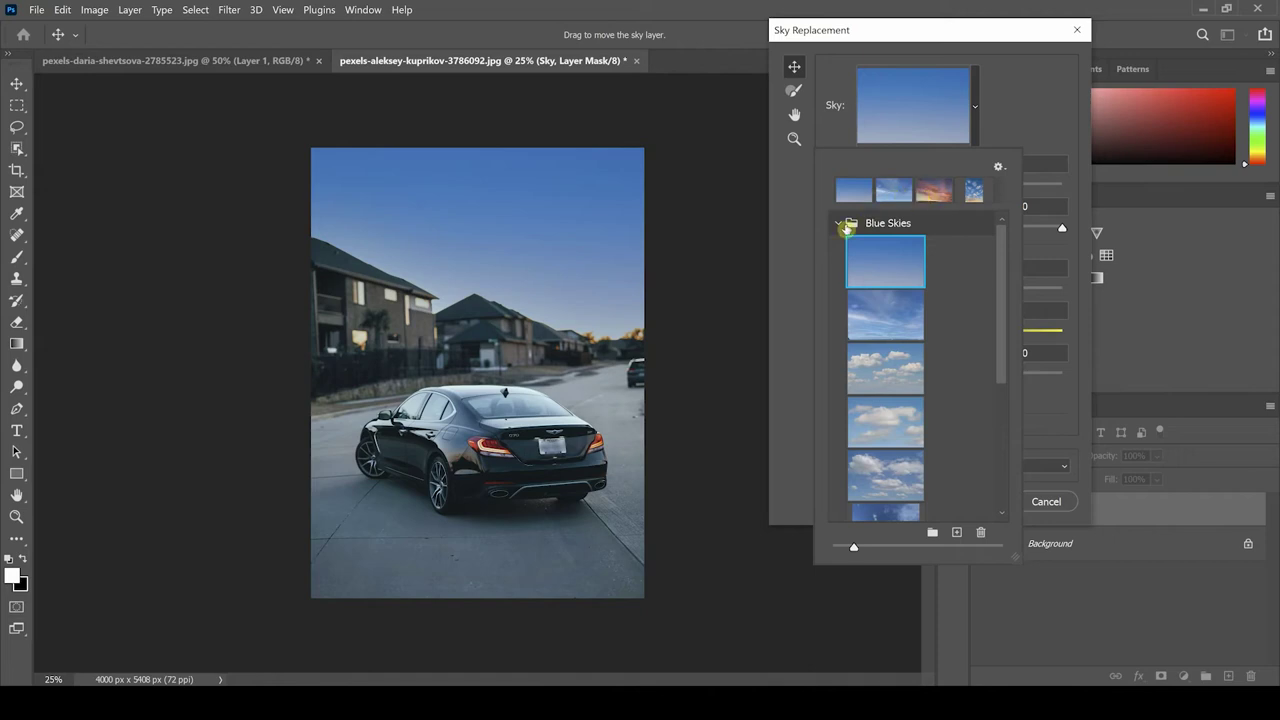
Collapse the Blue Skies folder and append the default skies to the preset library.
click(837, 227)
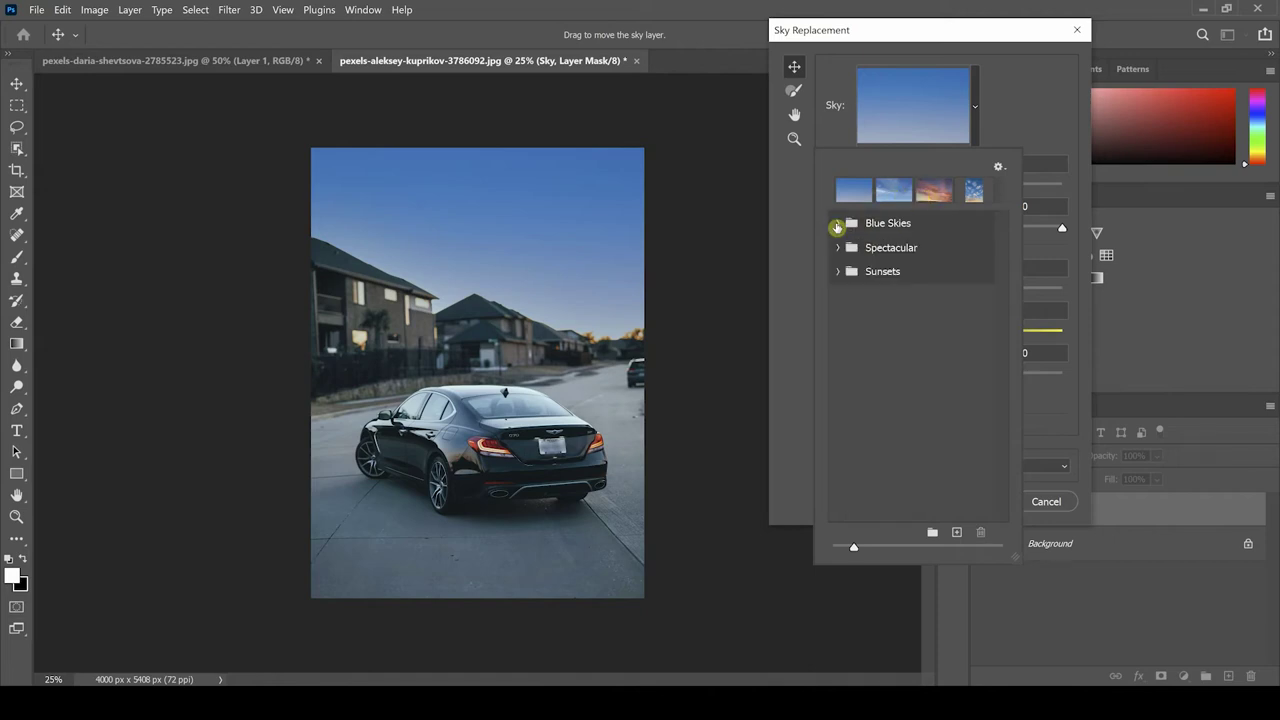
click(999, 168)
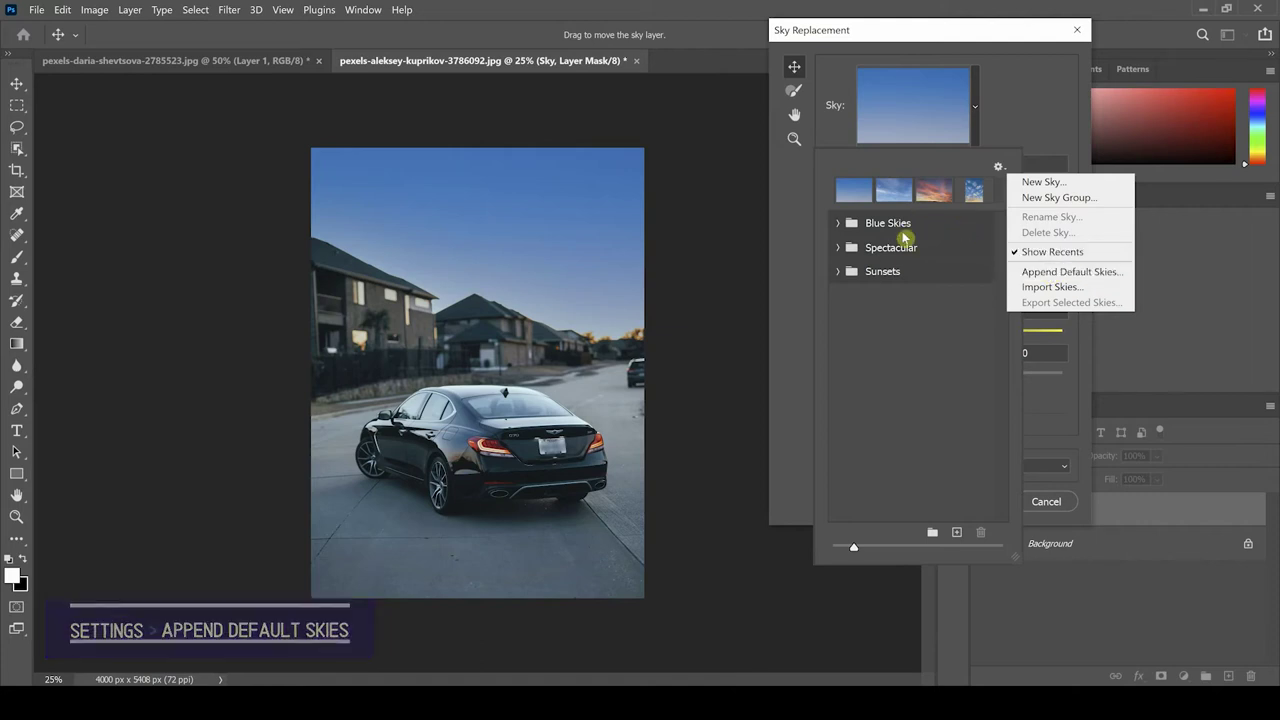
click(905, 324)
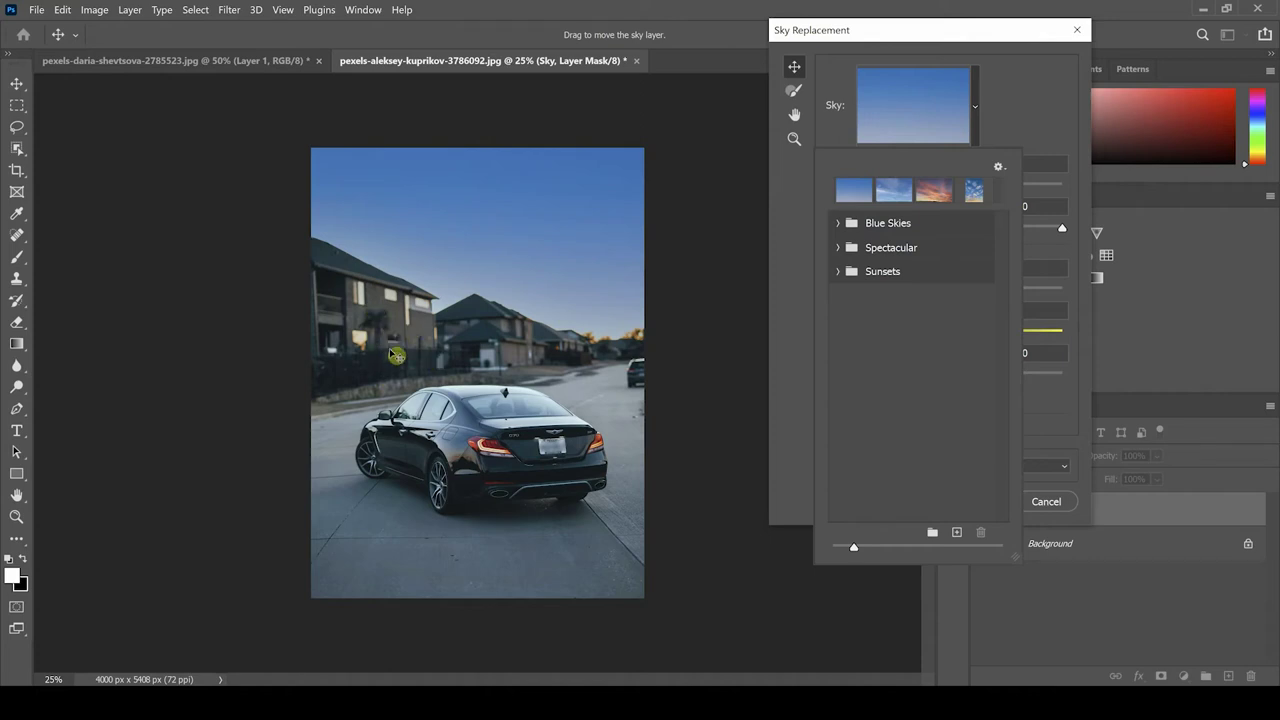
In the Spectacular folder, try the rainbow and orange skies, then choose the pink sunset.
click(839, 253)
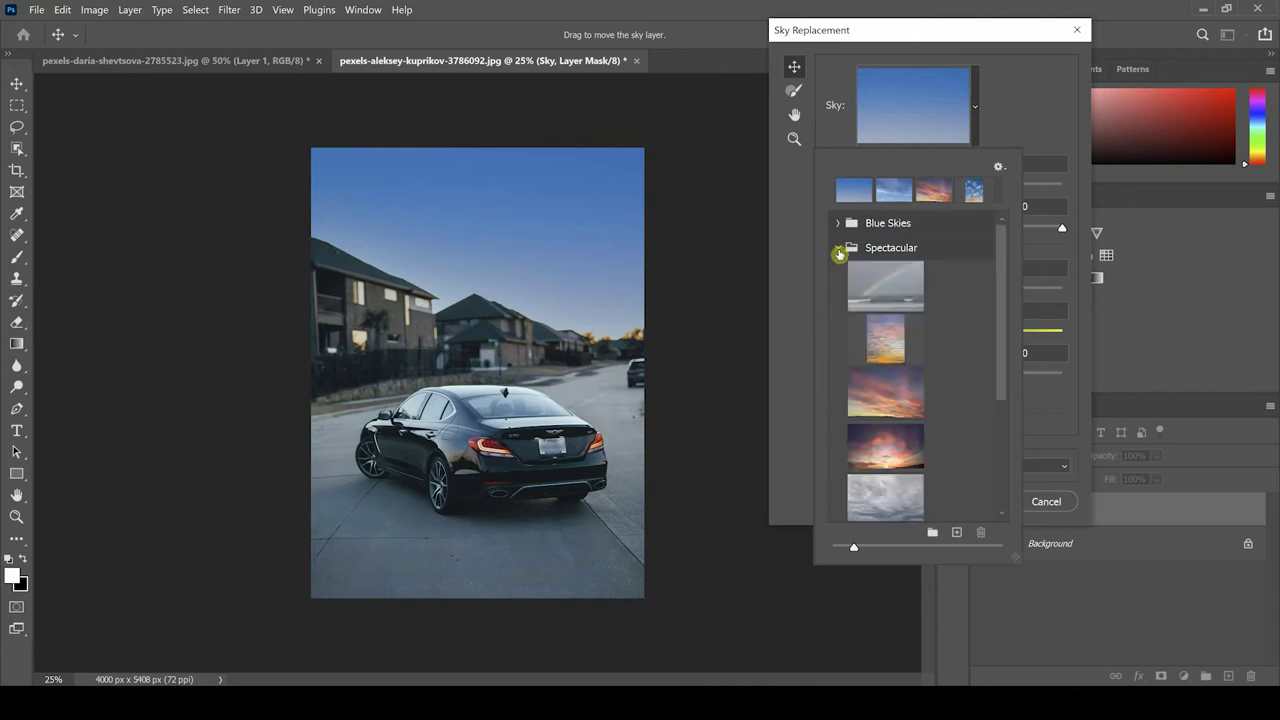
click(890, 284)
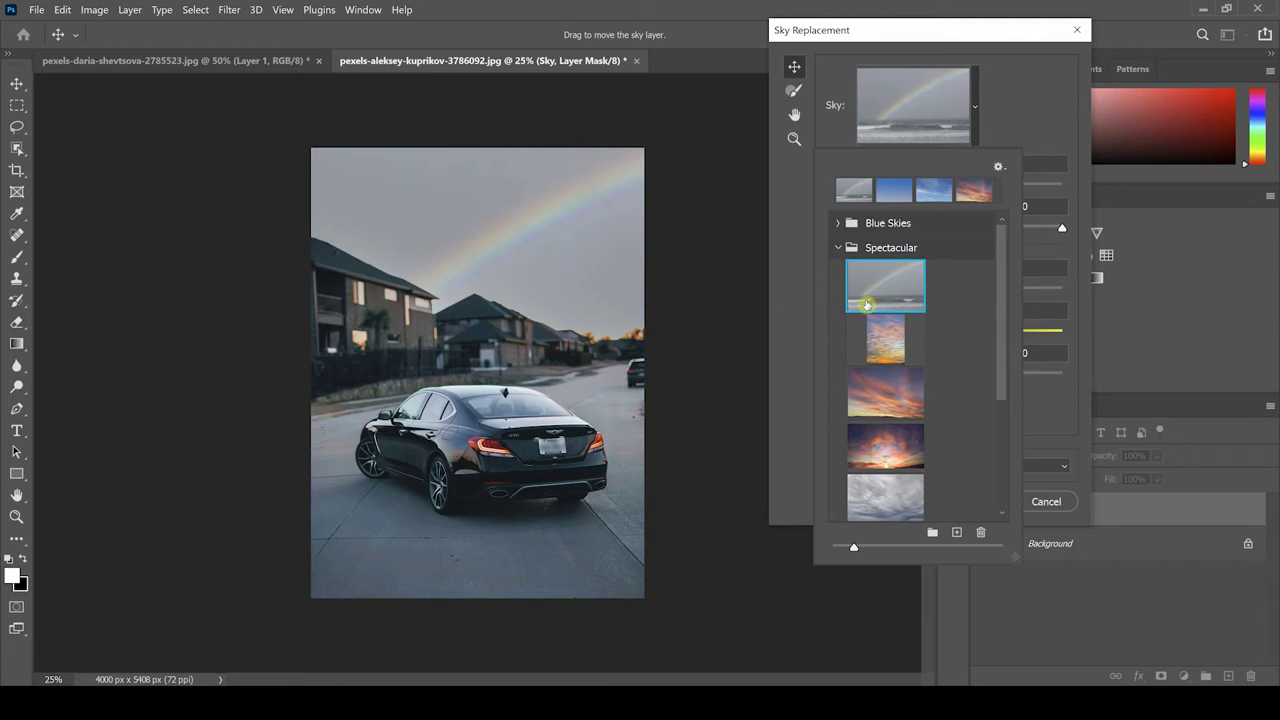
click(889, 345)
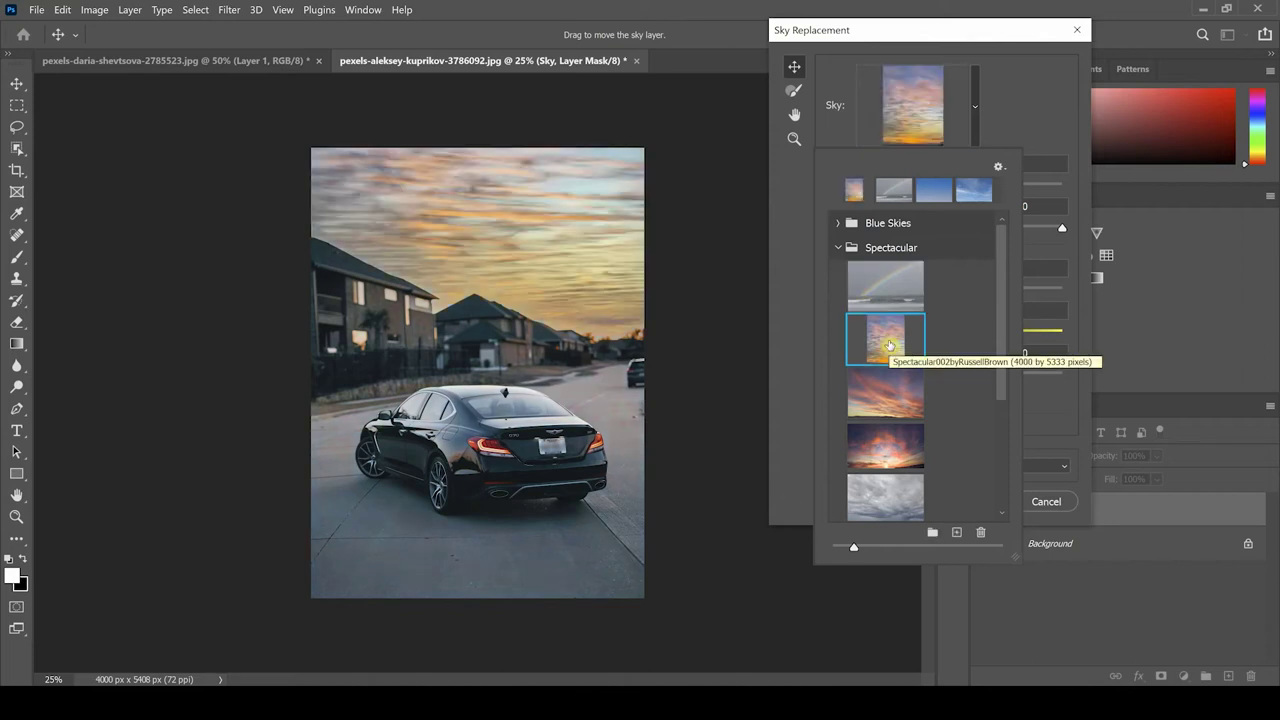
click(883, 398)
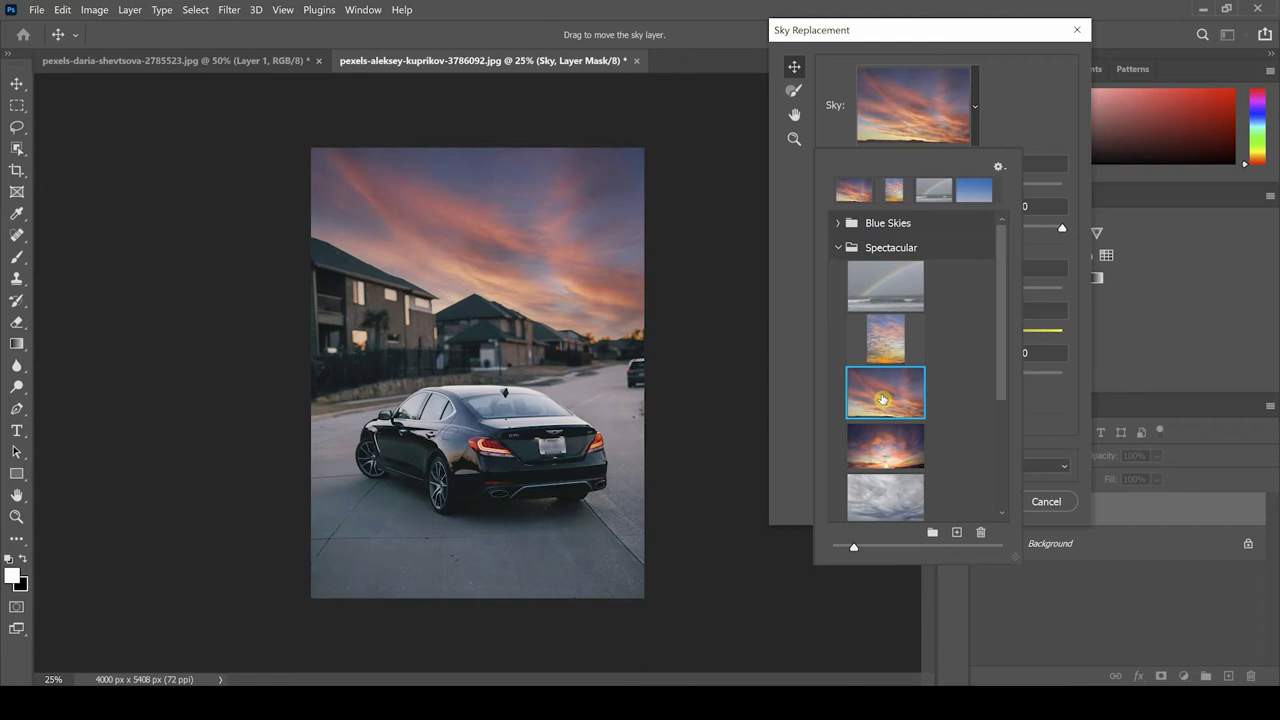
Close the sky picker and test Shift Edge from -99 to 74, settling on 12.
click(1046, 250)
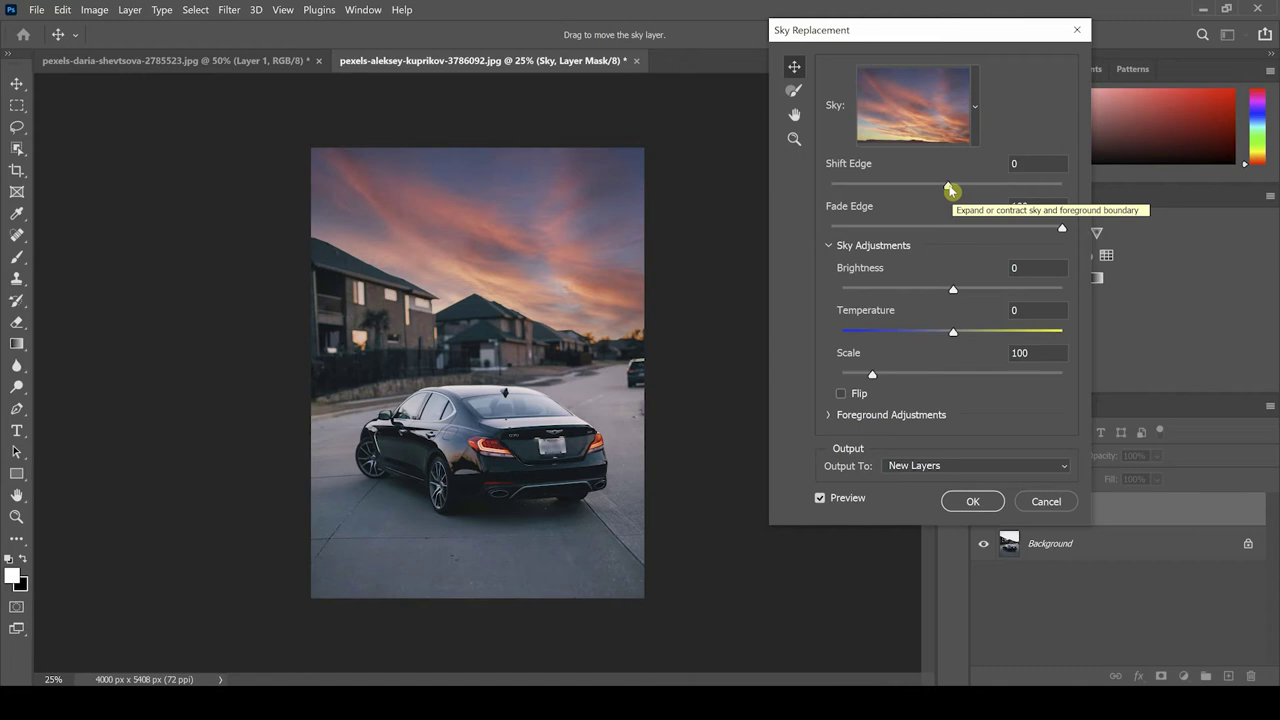
drag(950, 190, 835, 187)
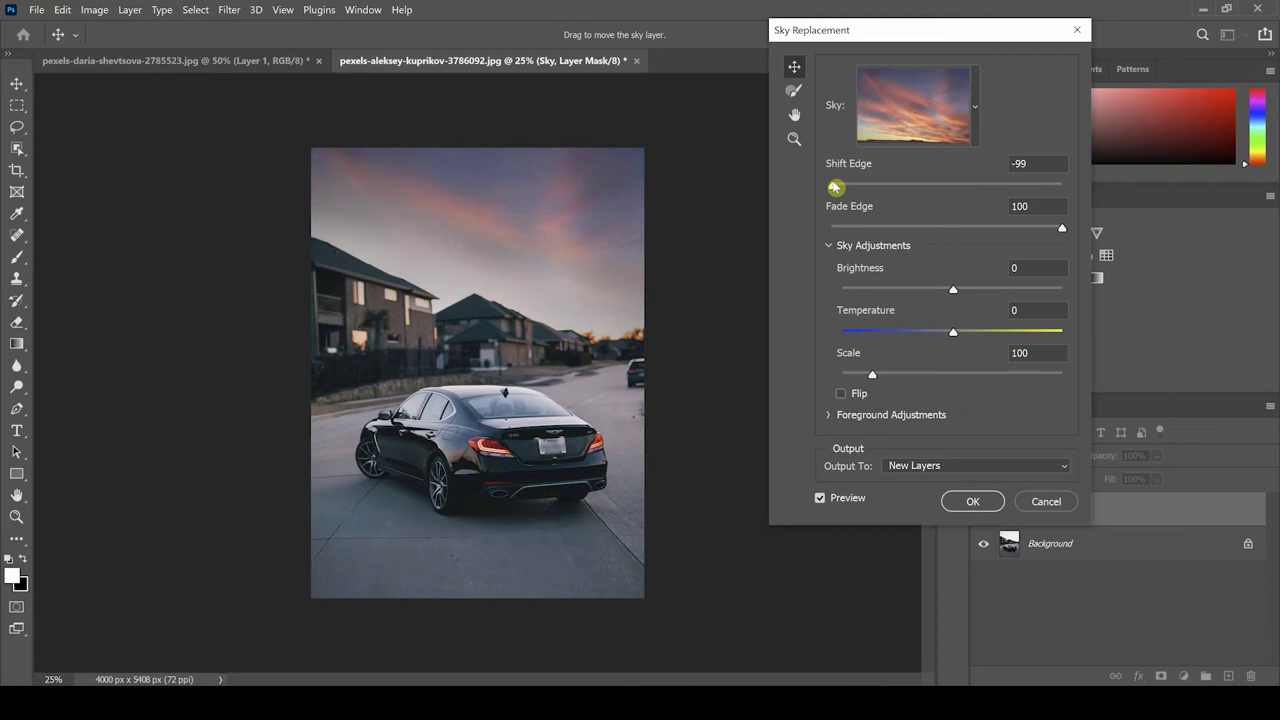
drag(834, 187, 1034, 199)
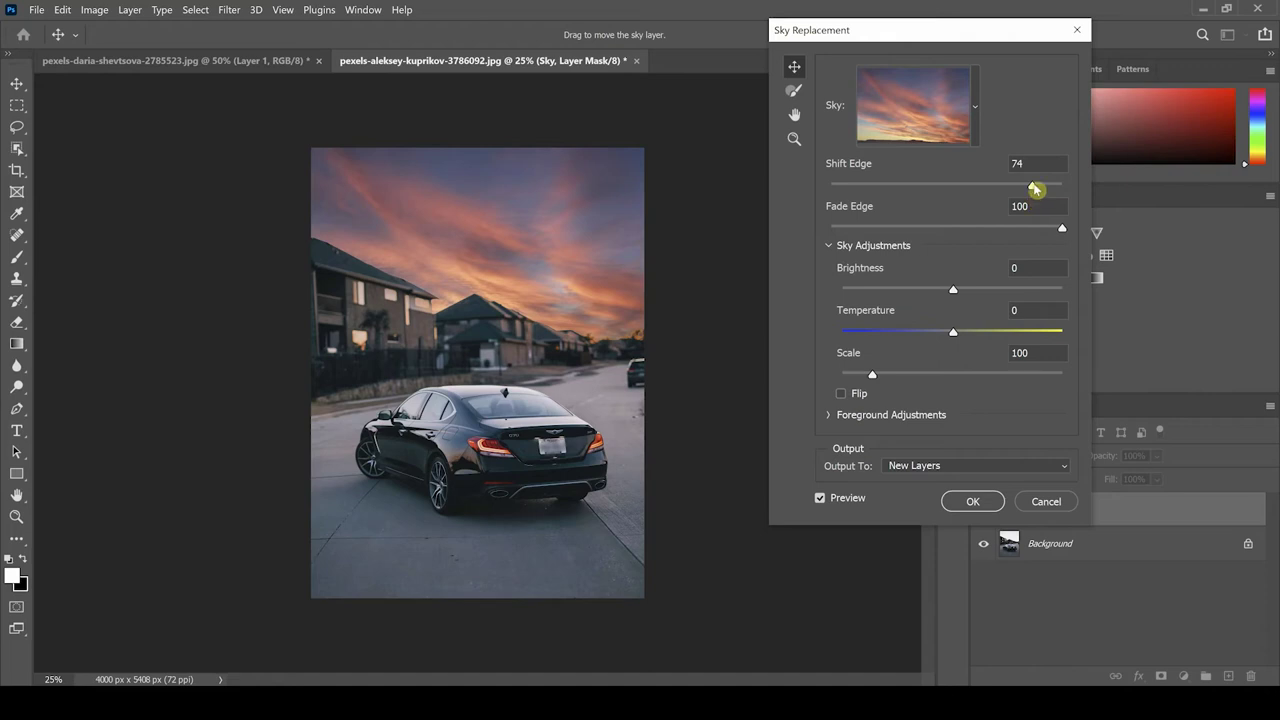
drag(1034, 189, 949, 185)
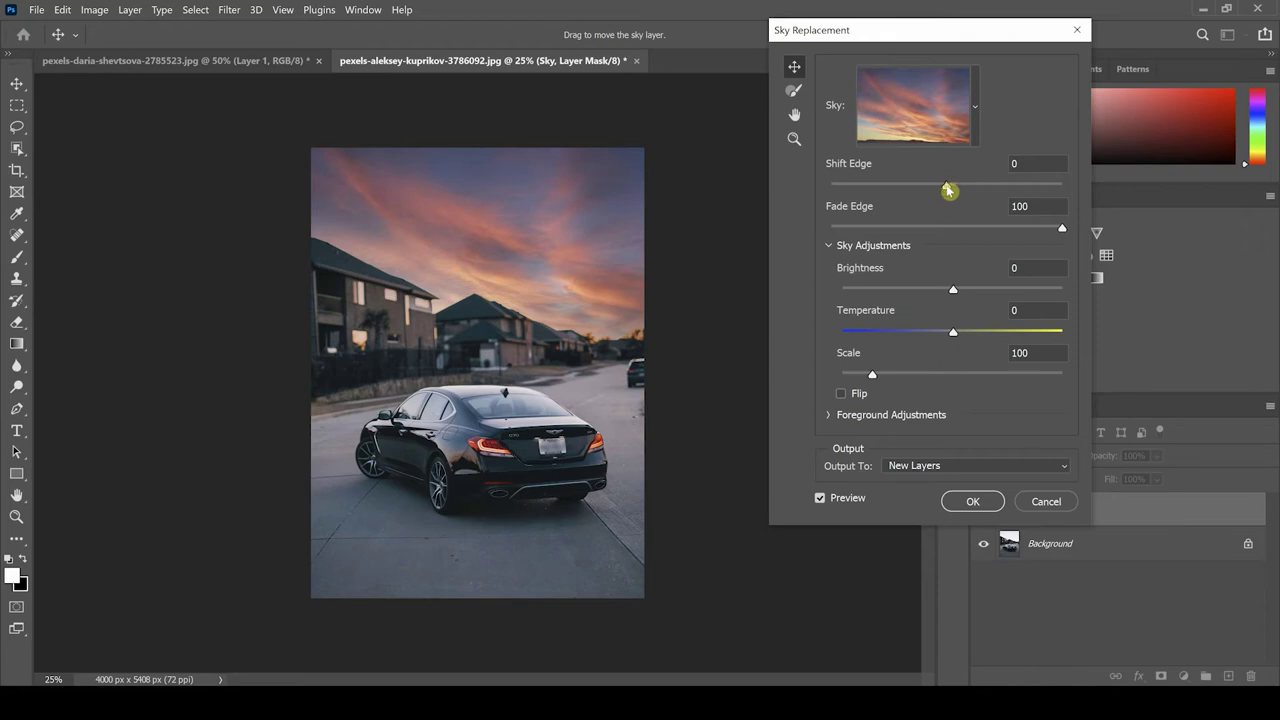
drag(948, 190, 963, 194)
Try Fade Edge values between 0 and 100, finishing at 59.
drag(1064, 233, 831, 231)
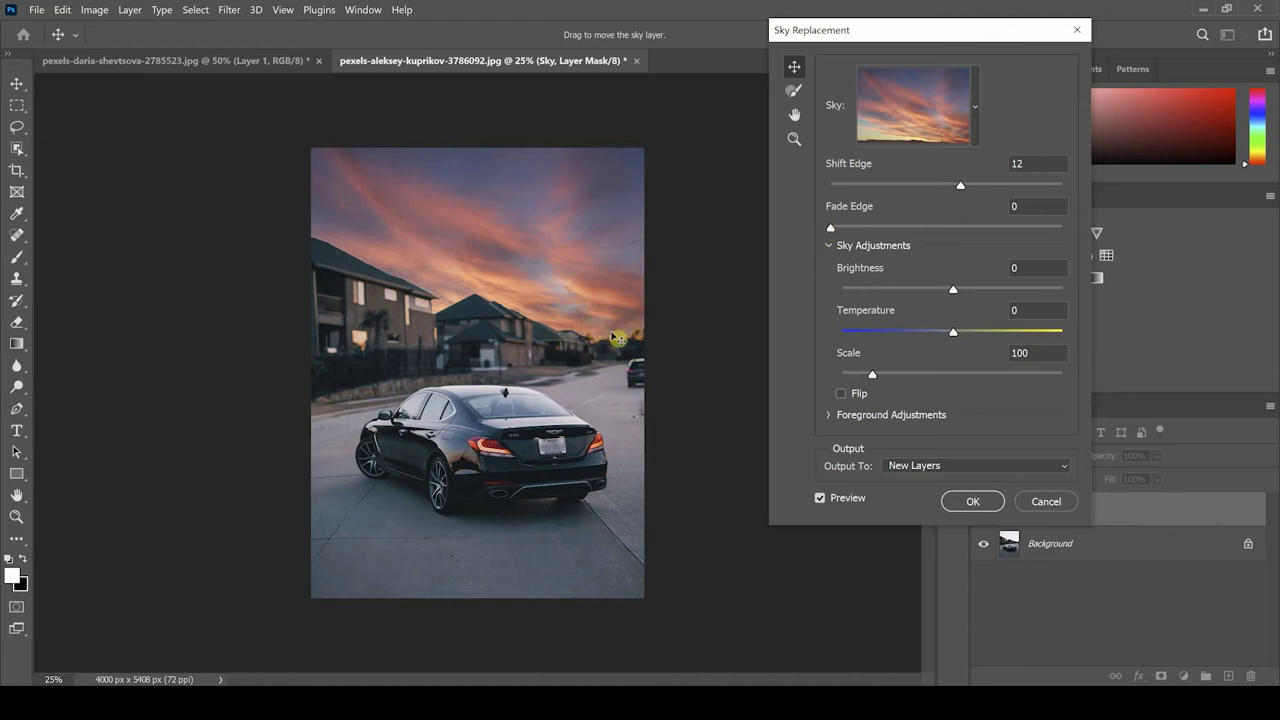
drag(830, 229, 1092, 258)
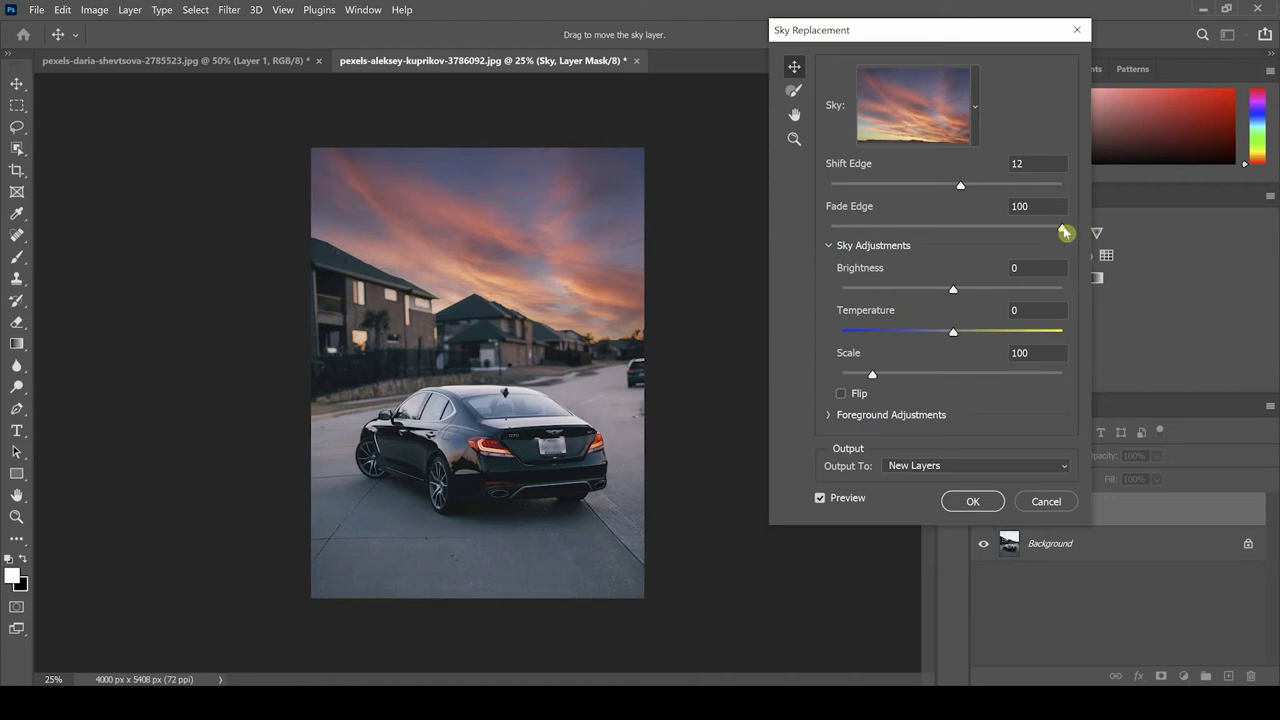
drag(1065, 232, 879, 233)
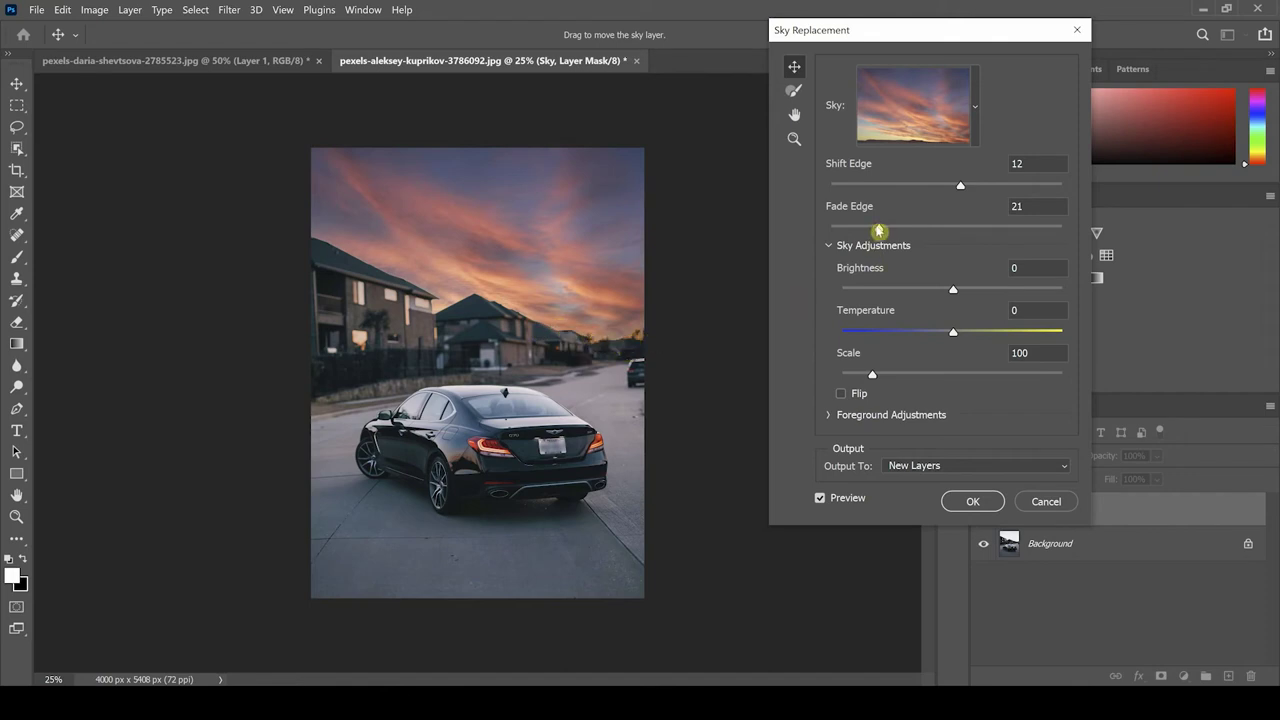
drag(879, 231, 951, 232)
drag(950, 229, 970, 232)
Under Foreground Adjustments, set Lighting Adjustment to 29 and Color Adjustment to 85.
click(829, 416)
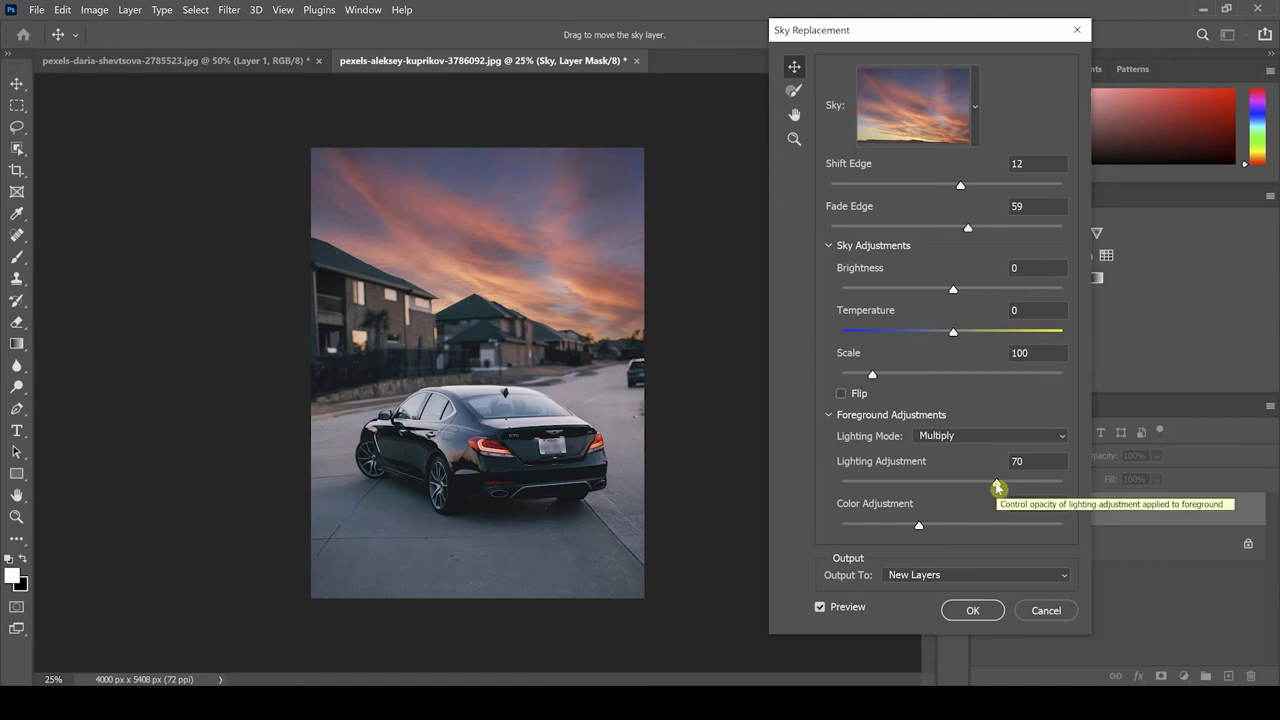
drag(998, 487, 906, 486)
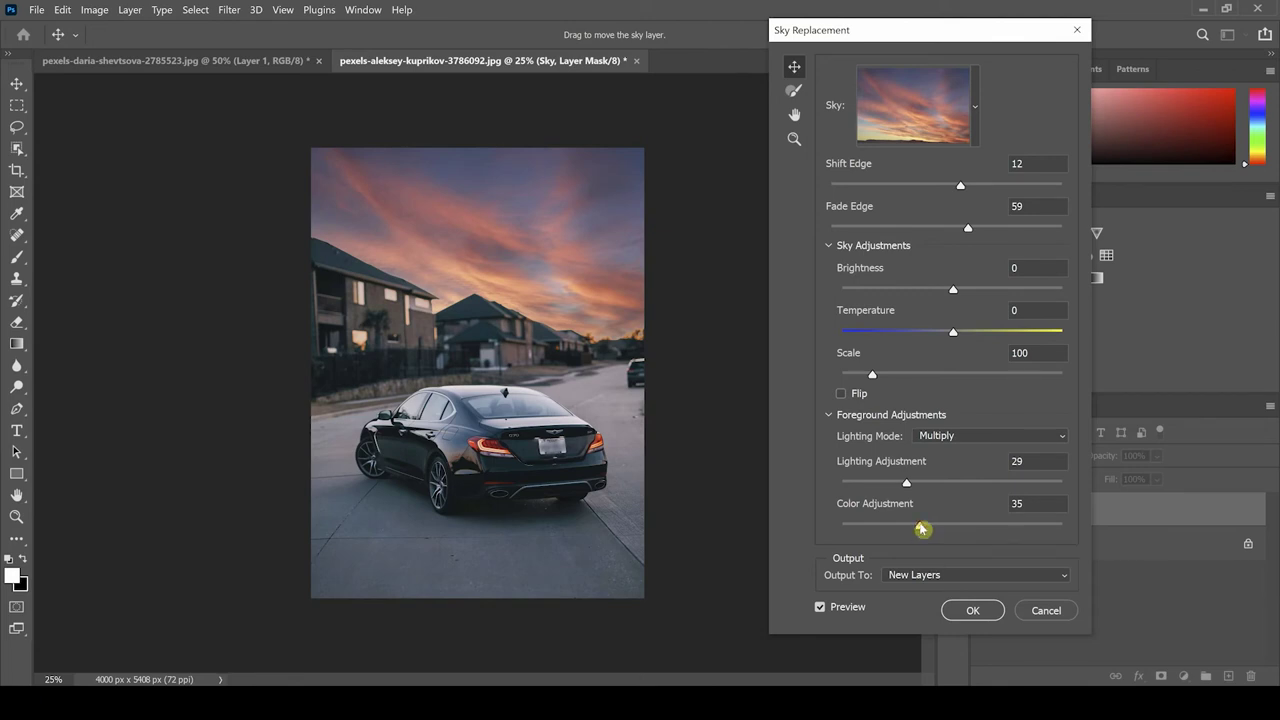
drag(922, 529, 1002, 529)
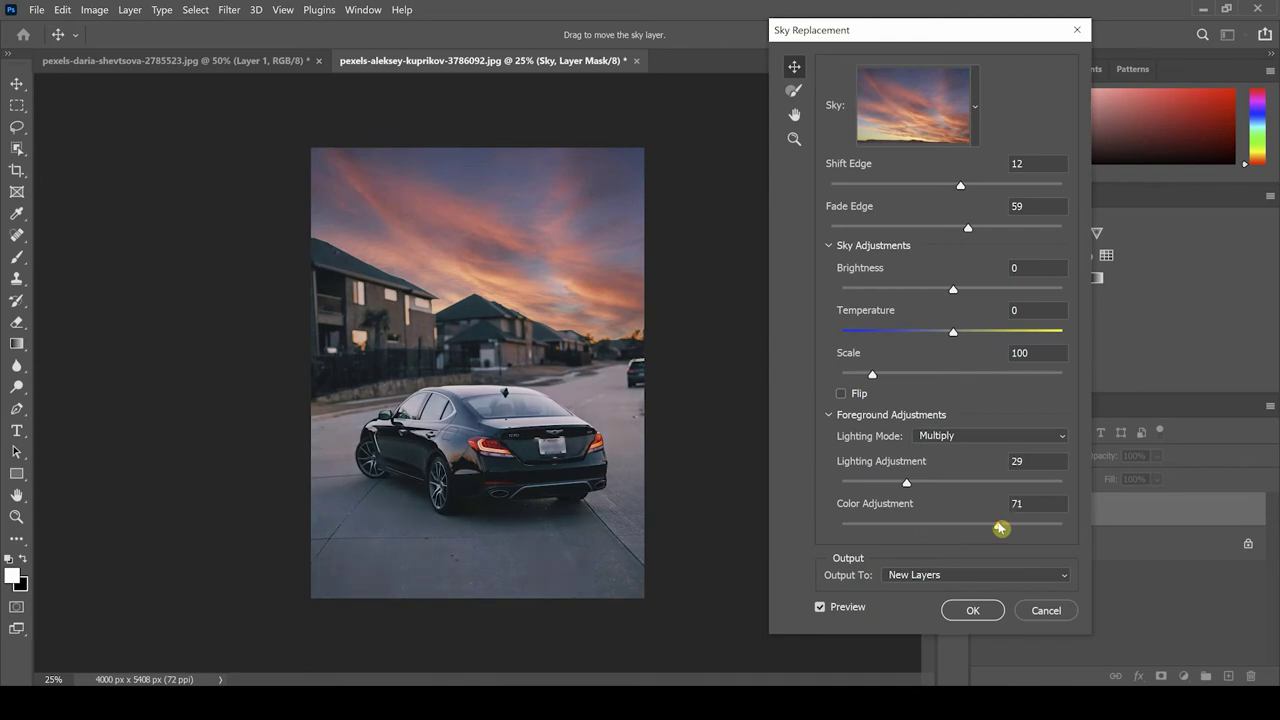
drag(1001, 529, 1011, 528)
drag(1013, 530, 1030, 534)
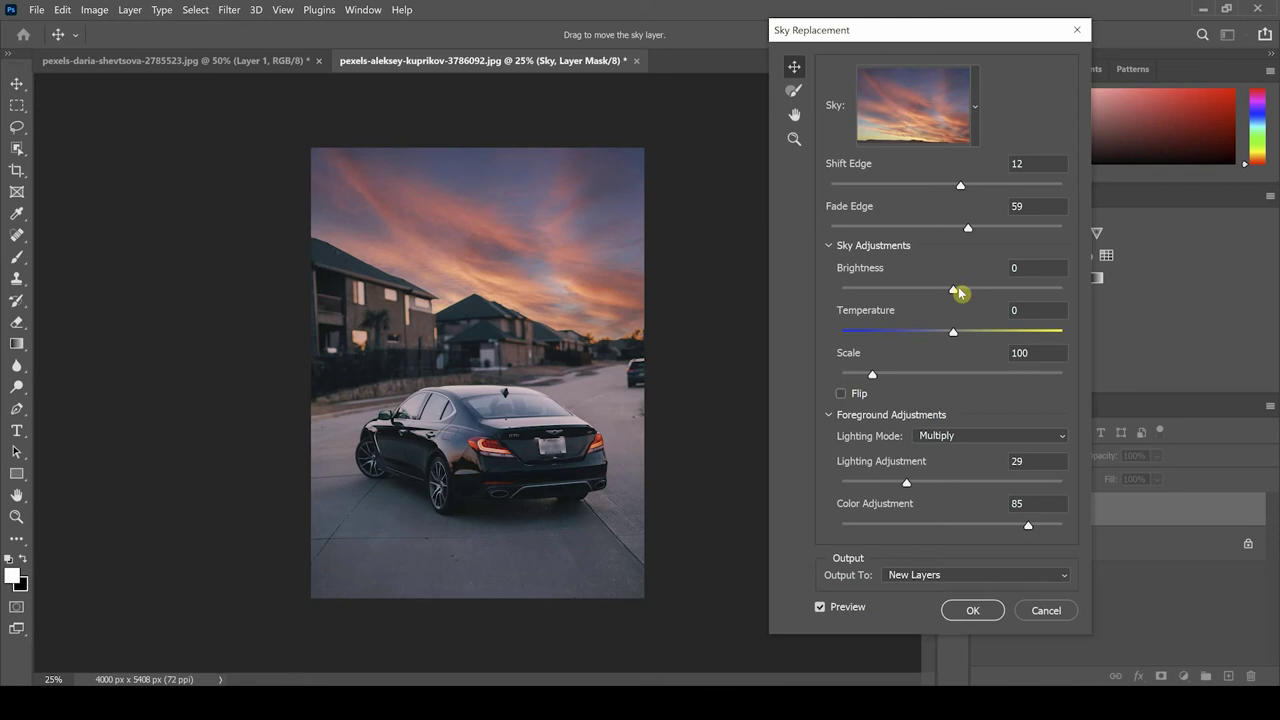
Try several sky Brightness values, settling on -3, with Temperature left at 0.
drag(957, 289, 841, 296)
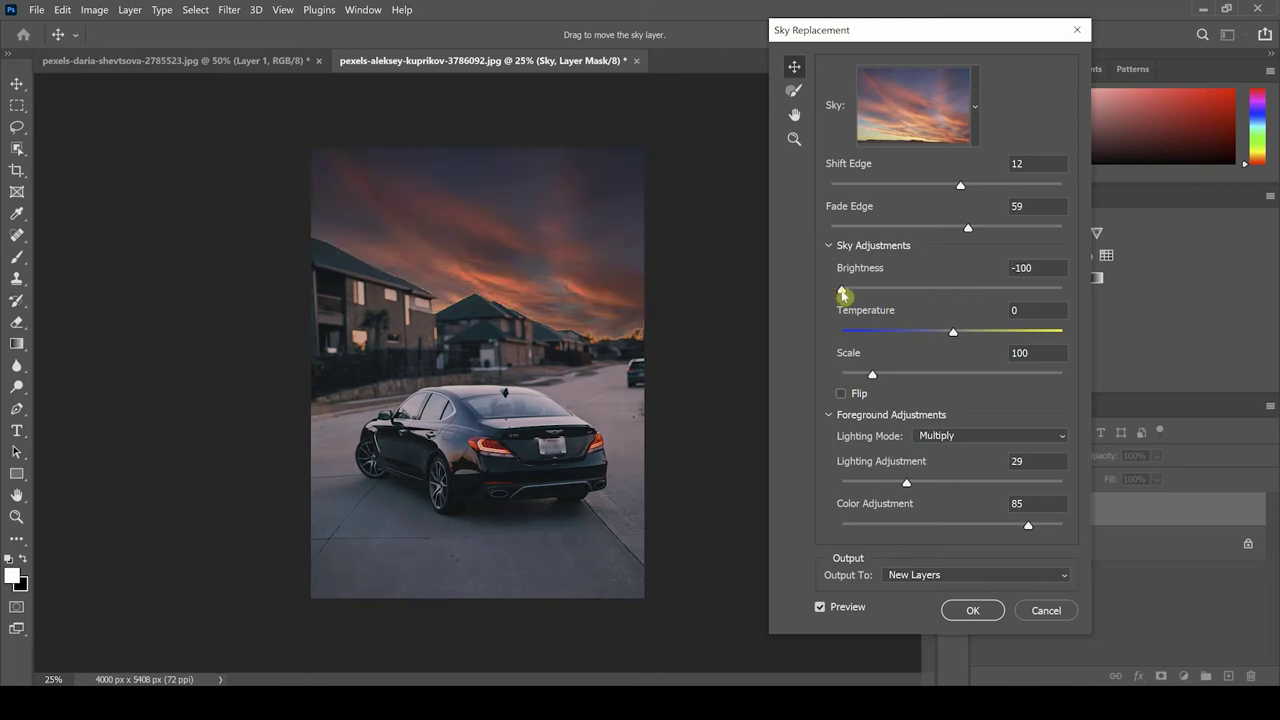
drag(842, 294, 954, 294)
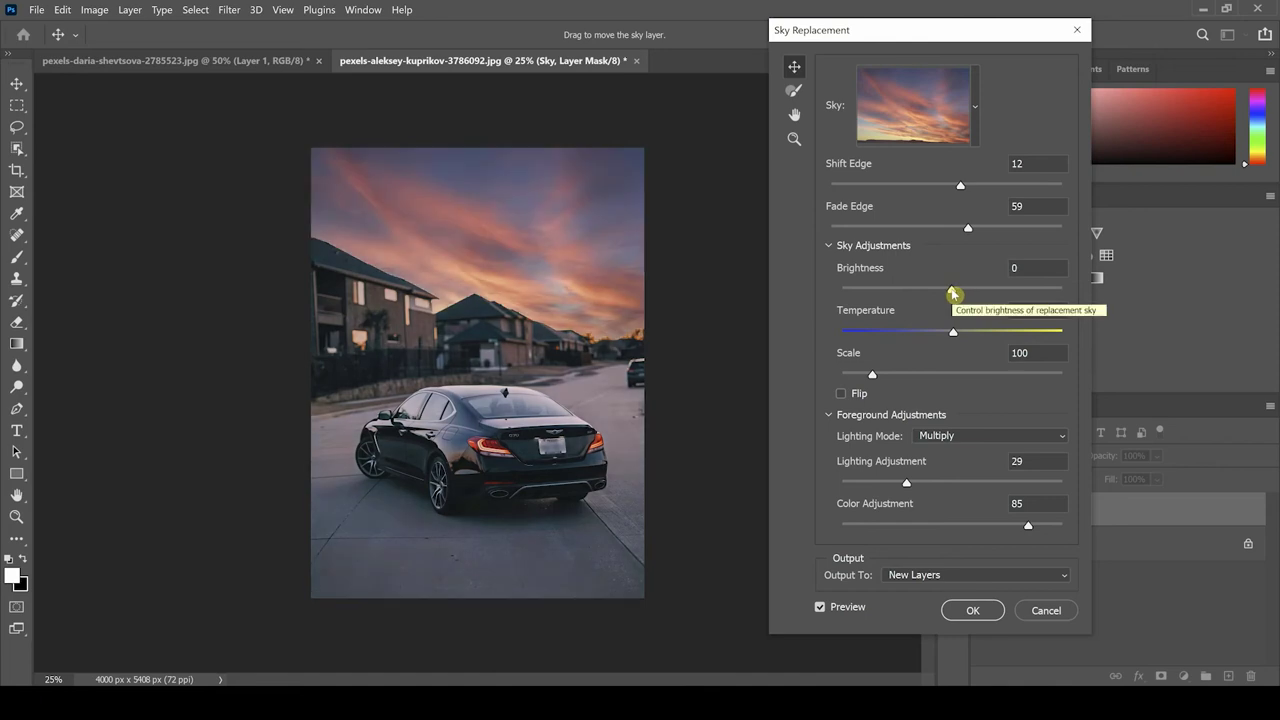
drag(953, 294, 964, 294)
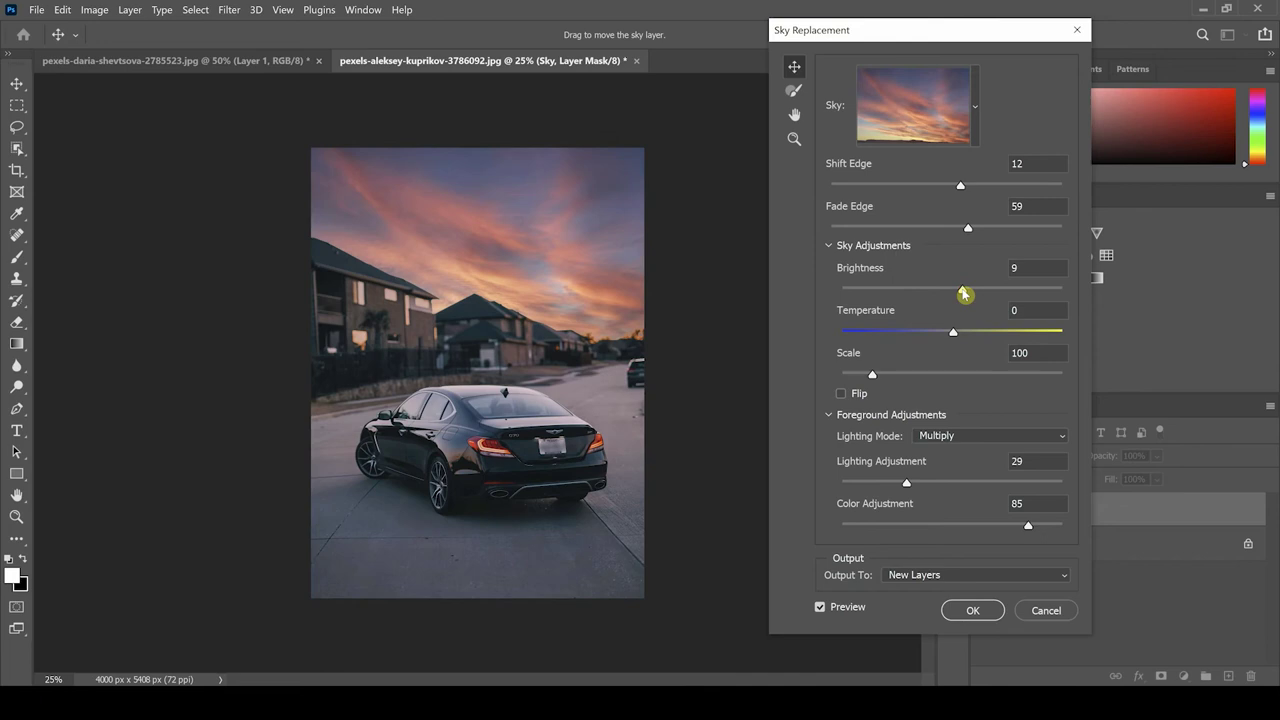
drag(964, 294, 943, 294)
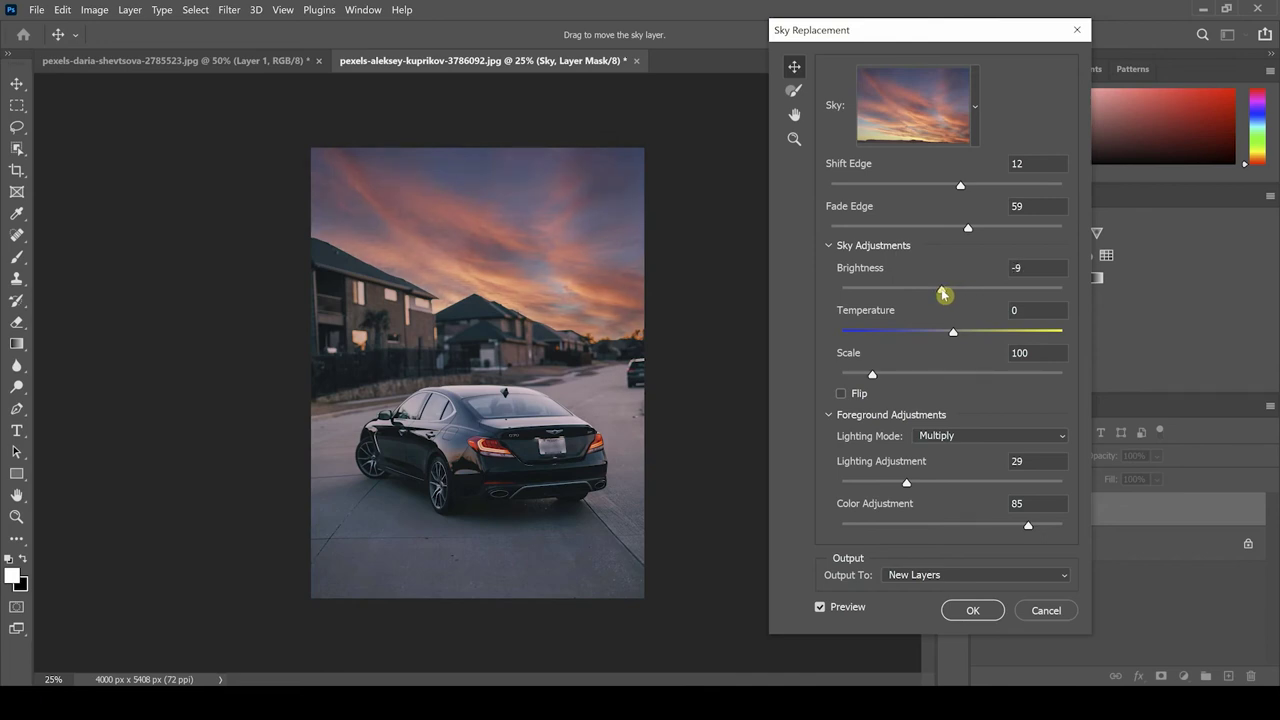
drag(943, 294, 951, 295)
mouse_move(956, 337)
mouse_down()
mouse_move(1014, 335)
mouse_move(911, 342)
mouse_move(954, 340)
mouse_up()
Keep Output To on New Layers and apply the sunset sky replacement.
click(1068, 578)
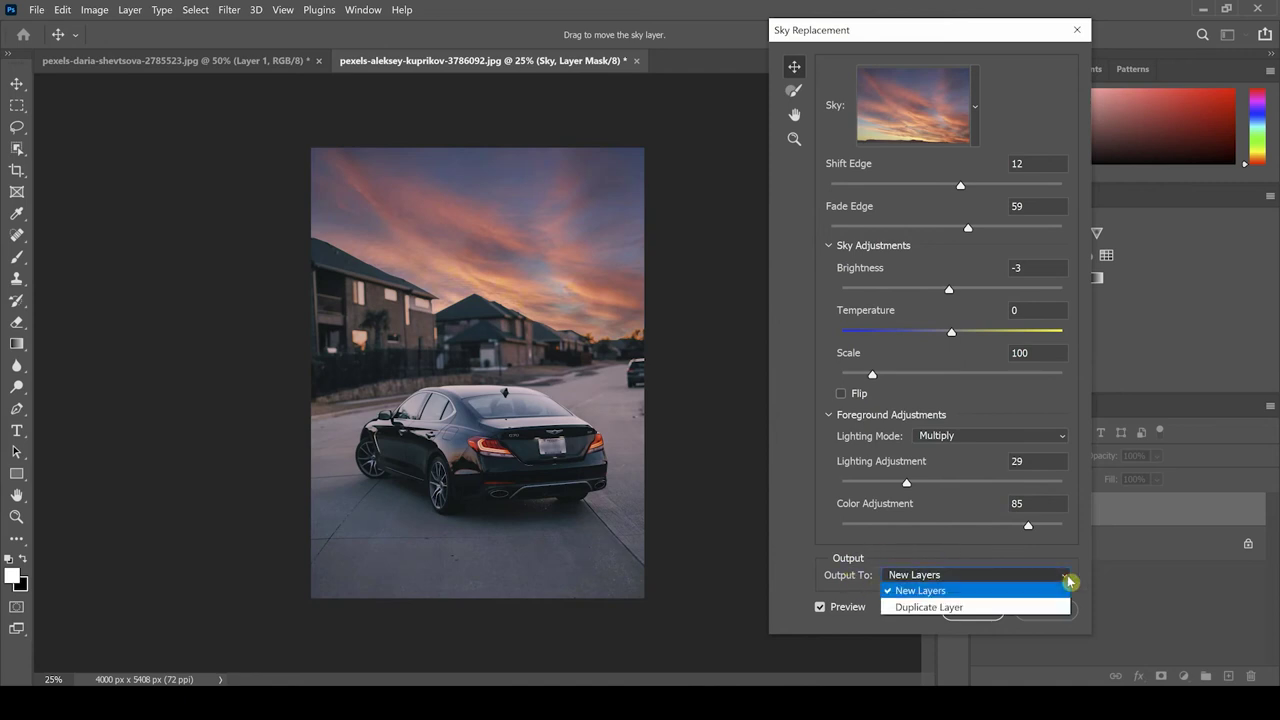
click(949, 594)
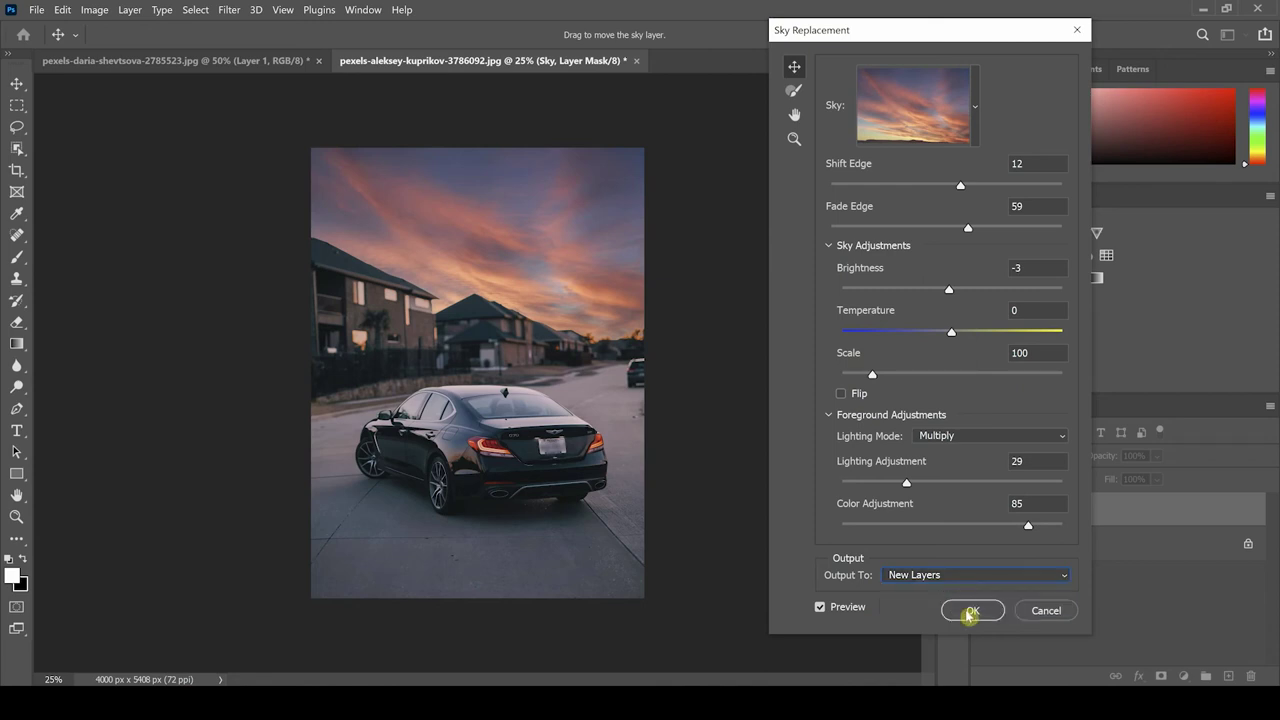
click(972, 612)
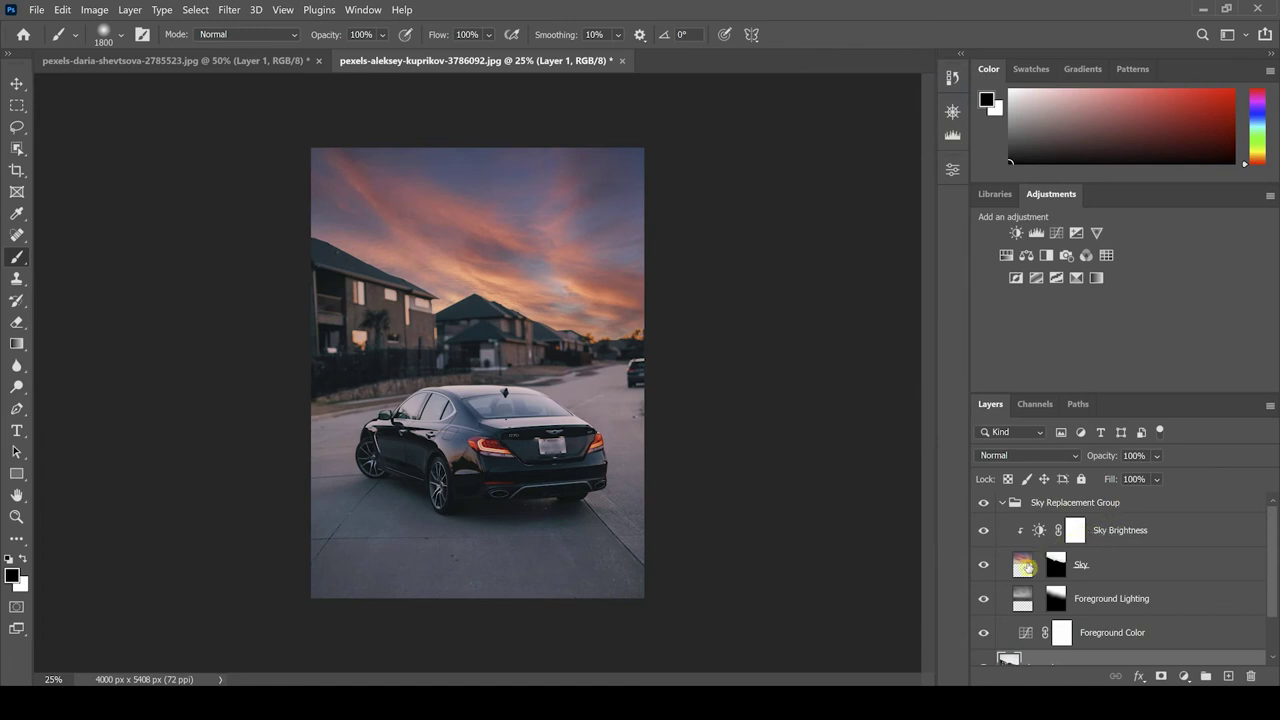
Collapse the Sky Replacement Group in the Layers panel and select it as the top layer.
drag(1023, 568, 1060, 618)
drag(1060, 620, 1006, 510)
click(1004, 505)
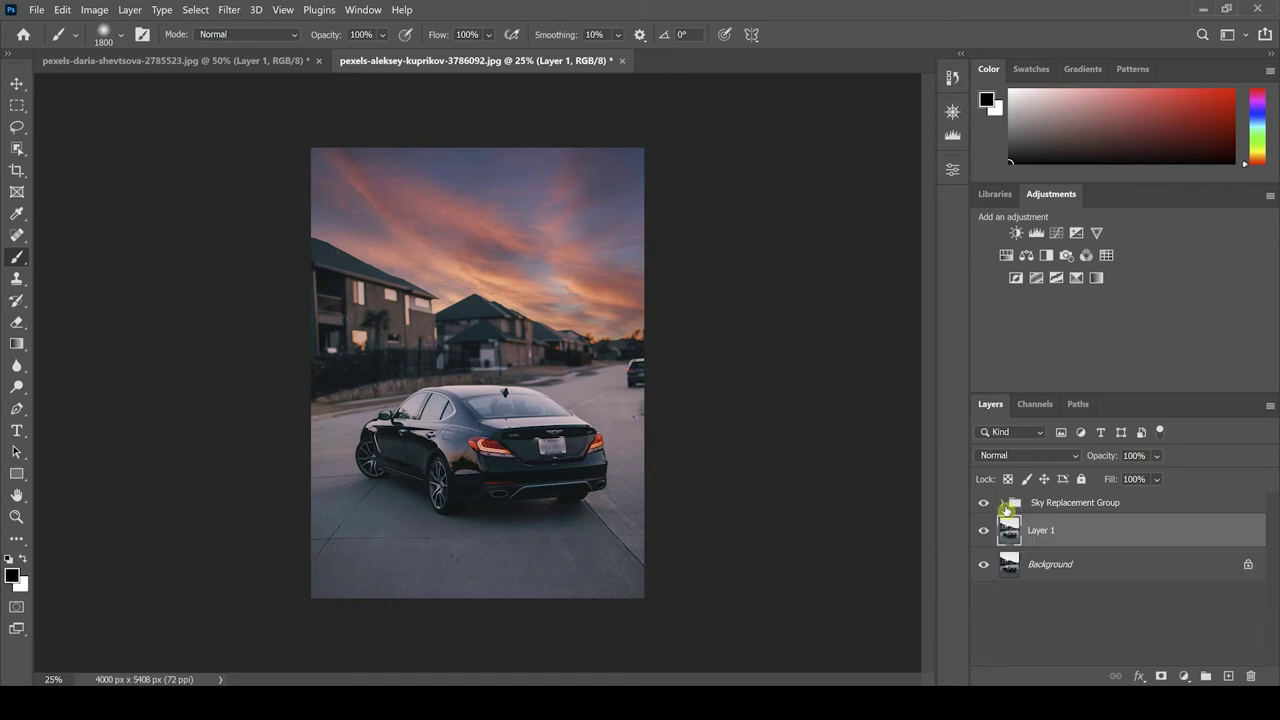
click(1058, 505)
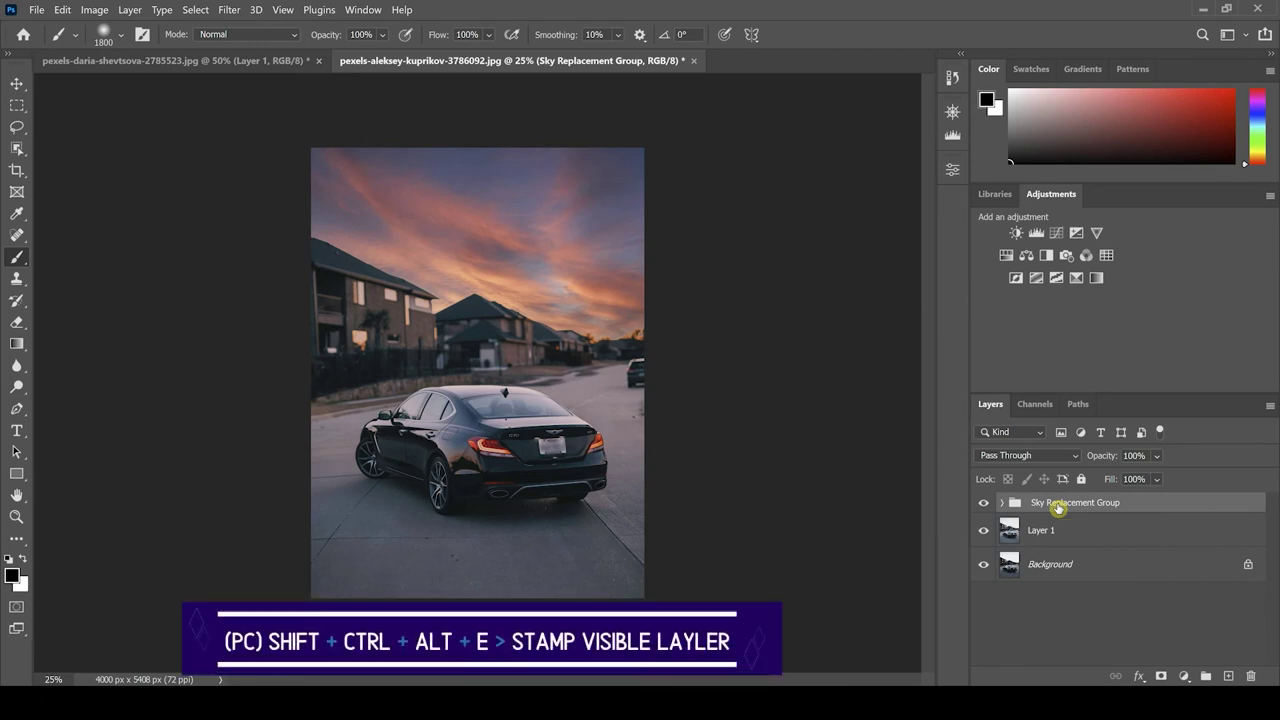
Stamp all visible layers into Layer 2 with Shift+Ctrl+Alt+E and convert it to a smart object.
key(ctrl+shift+alt+e)
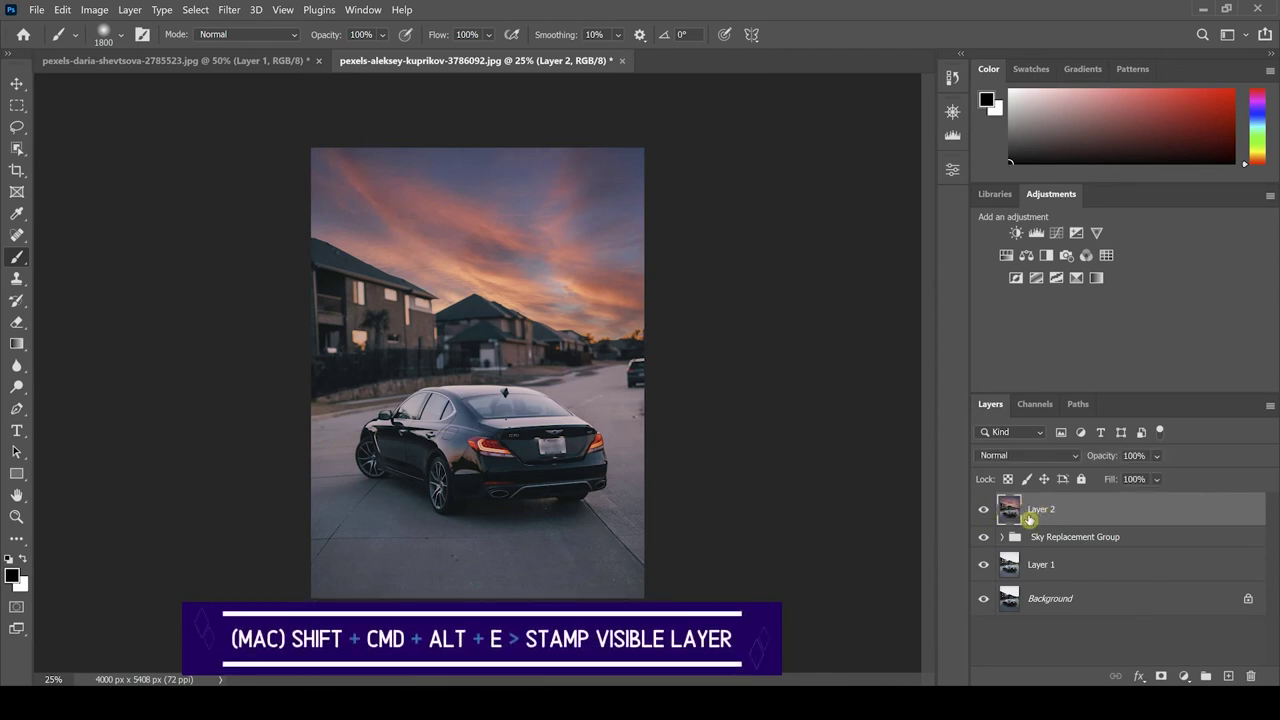
right_click(1059, 519)
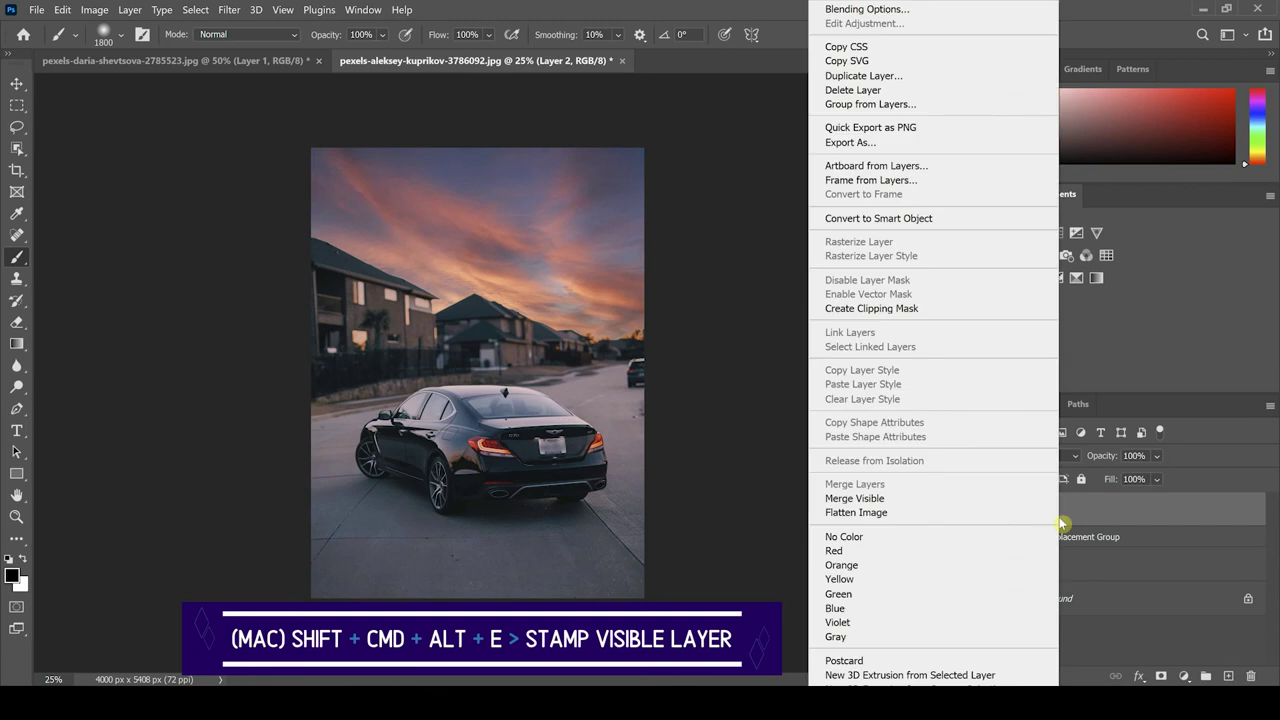
click(898, 219)
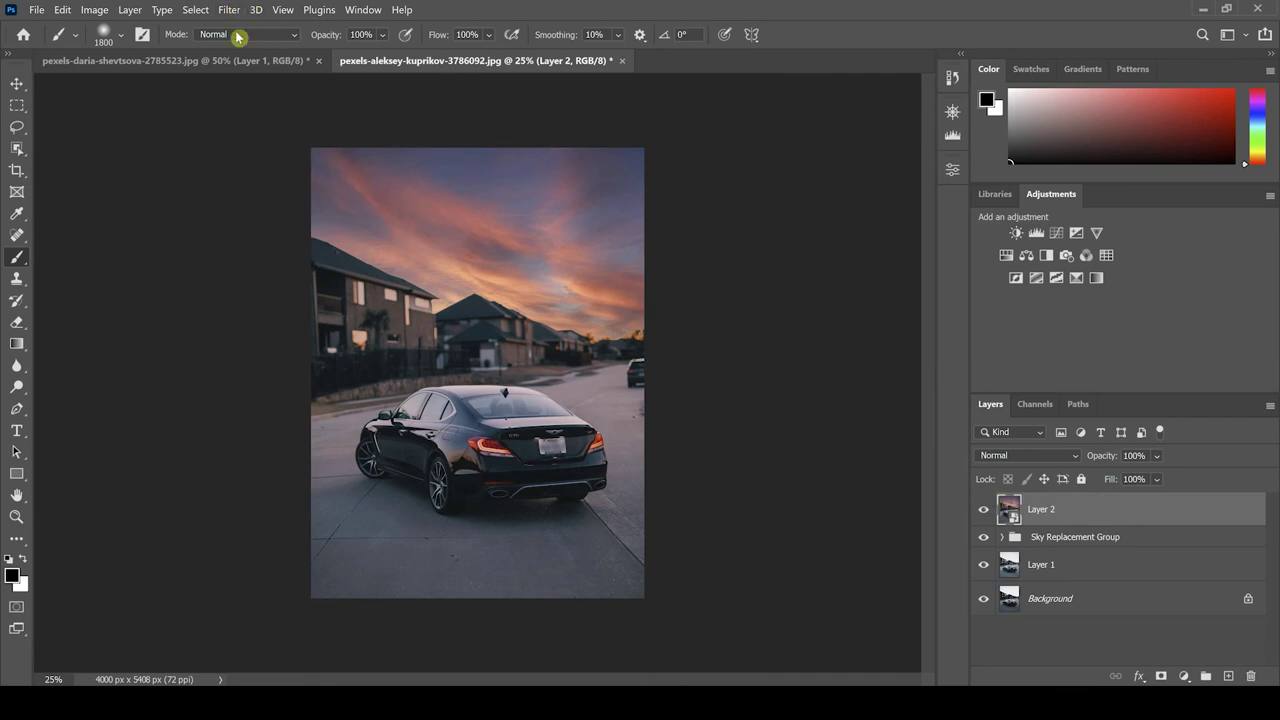
Apply a Gaussian Blur to Layer 2 with a radius of 6.8 pixels.
click(229, 10)
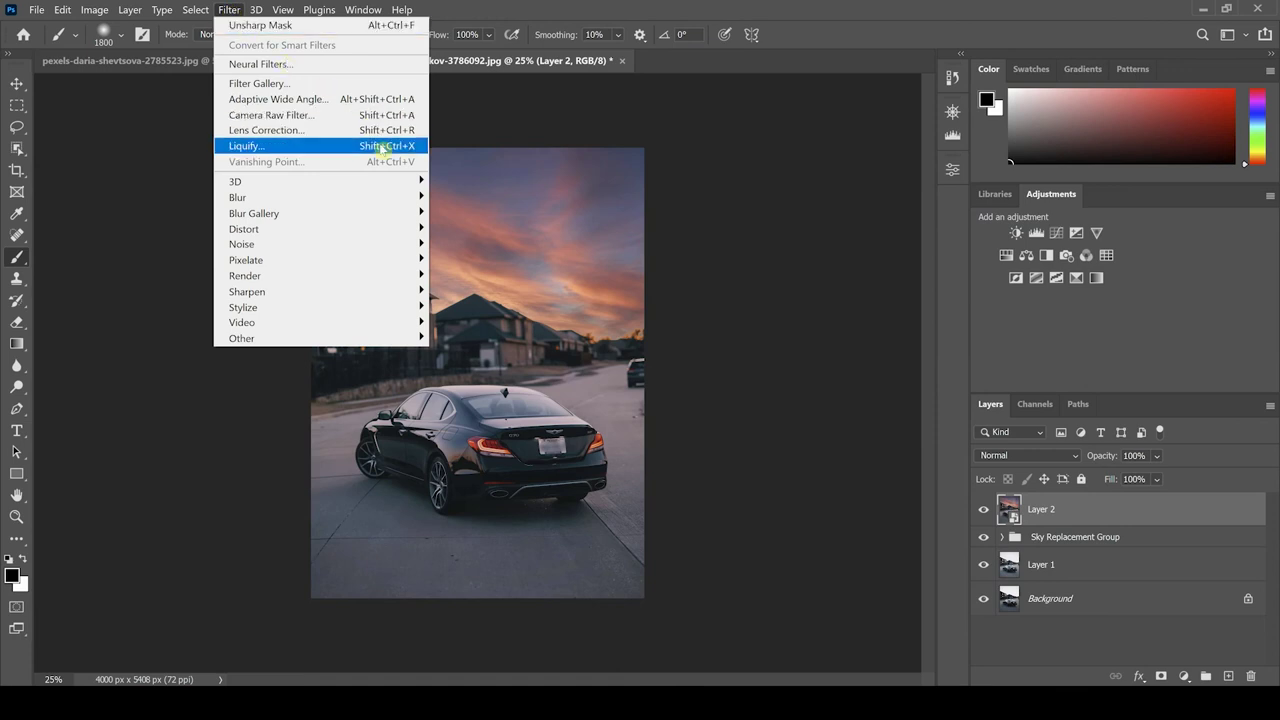
mouse_move(400, 198)
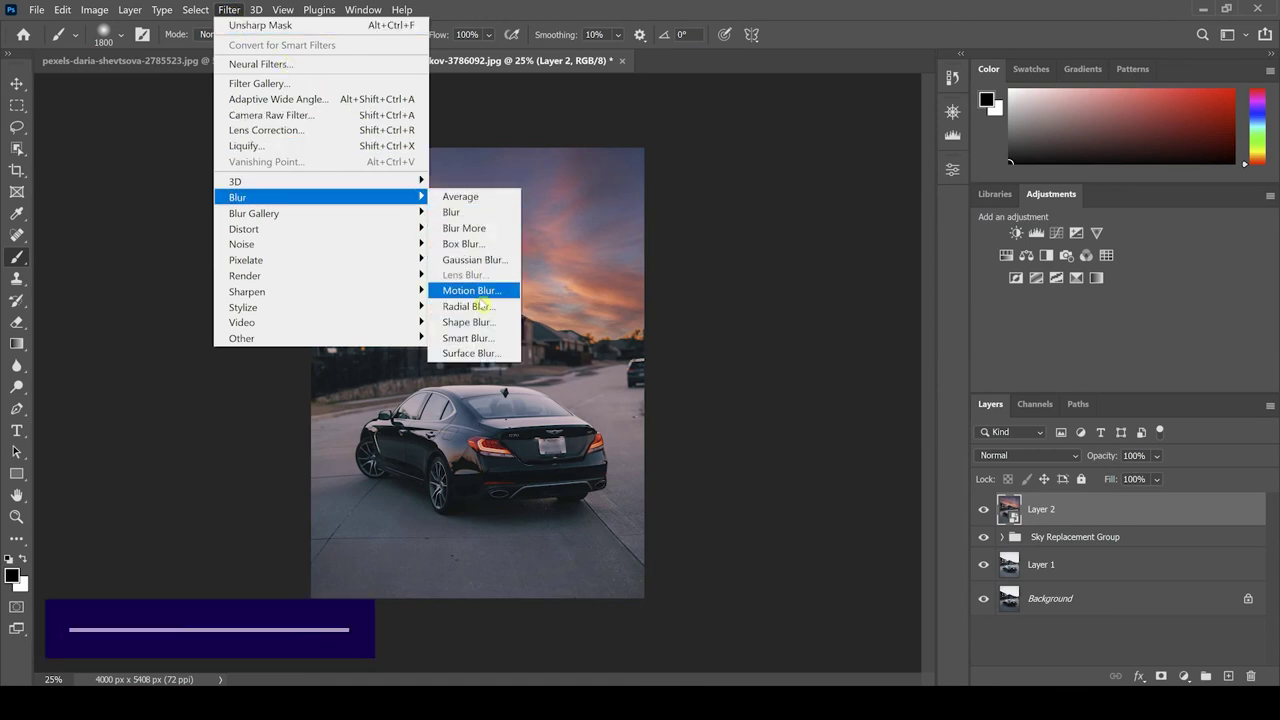
click(485, 260)
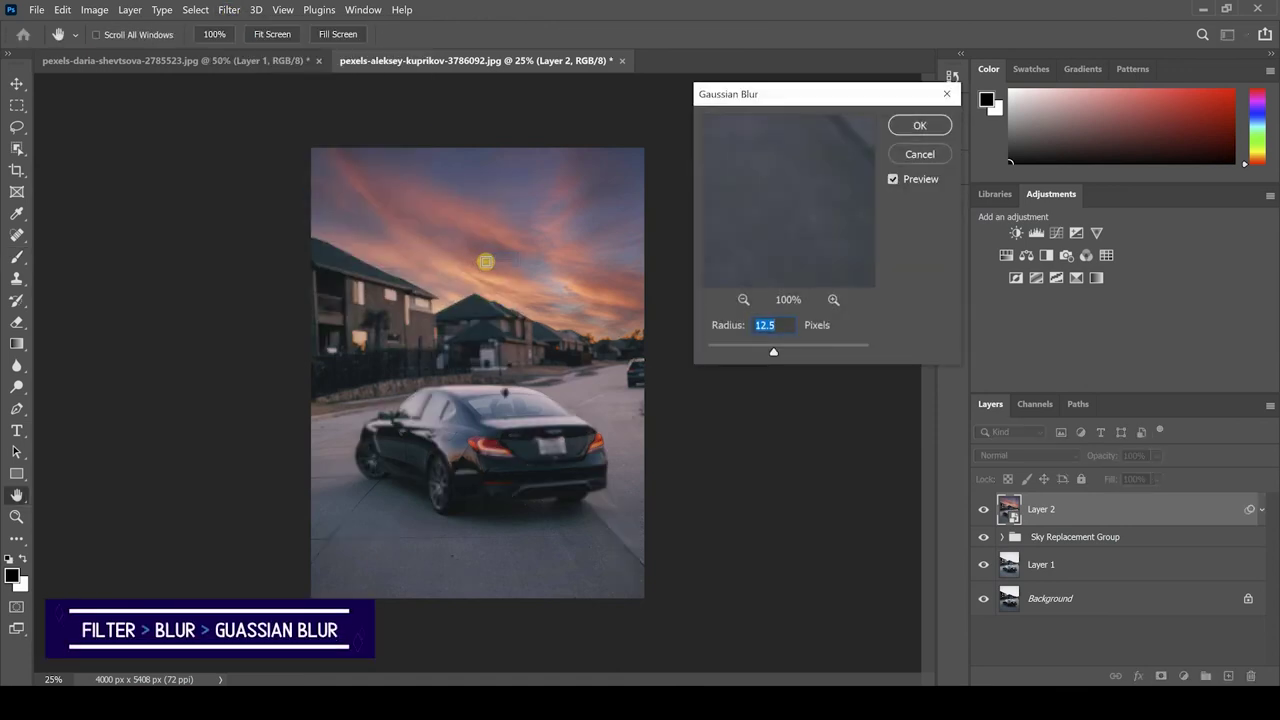
drag(826, 94, 806, 147)
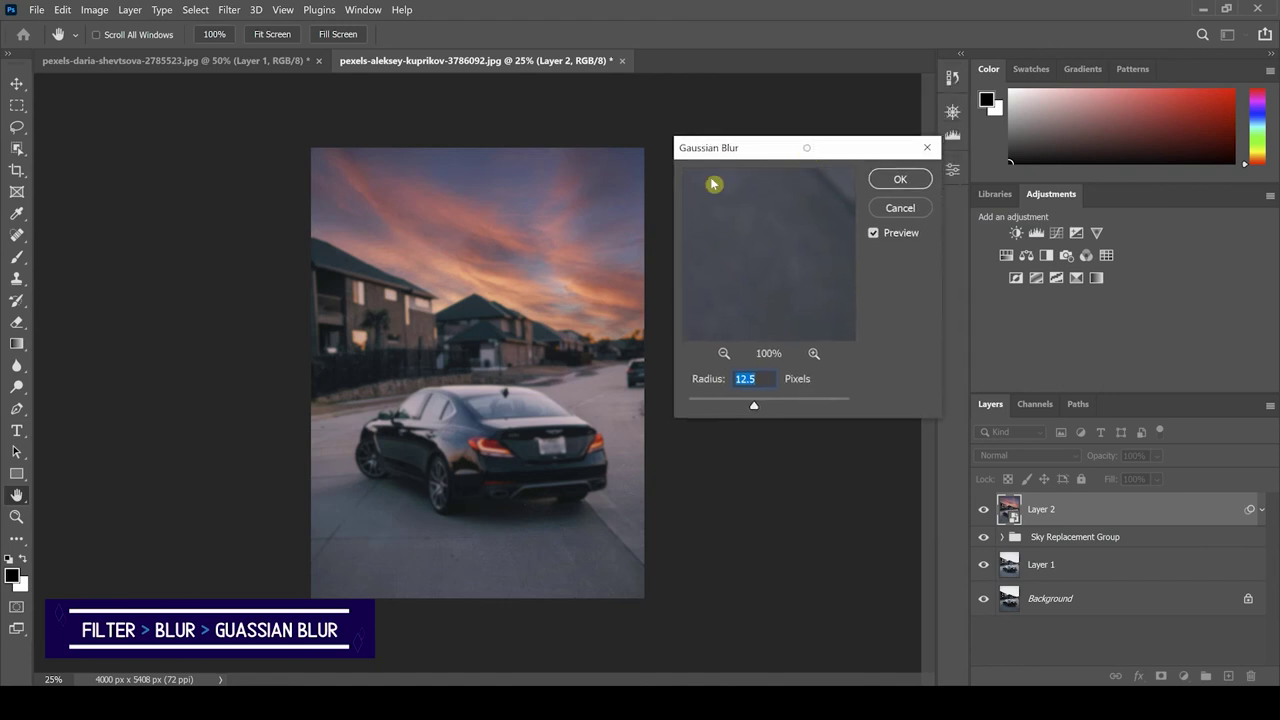
click(493, 242)
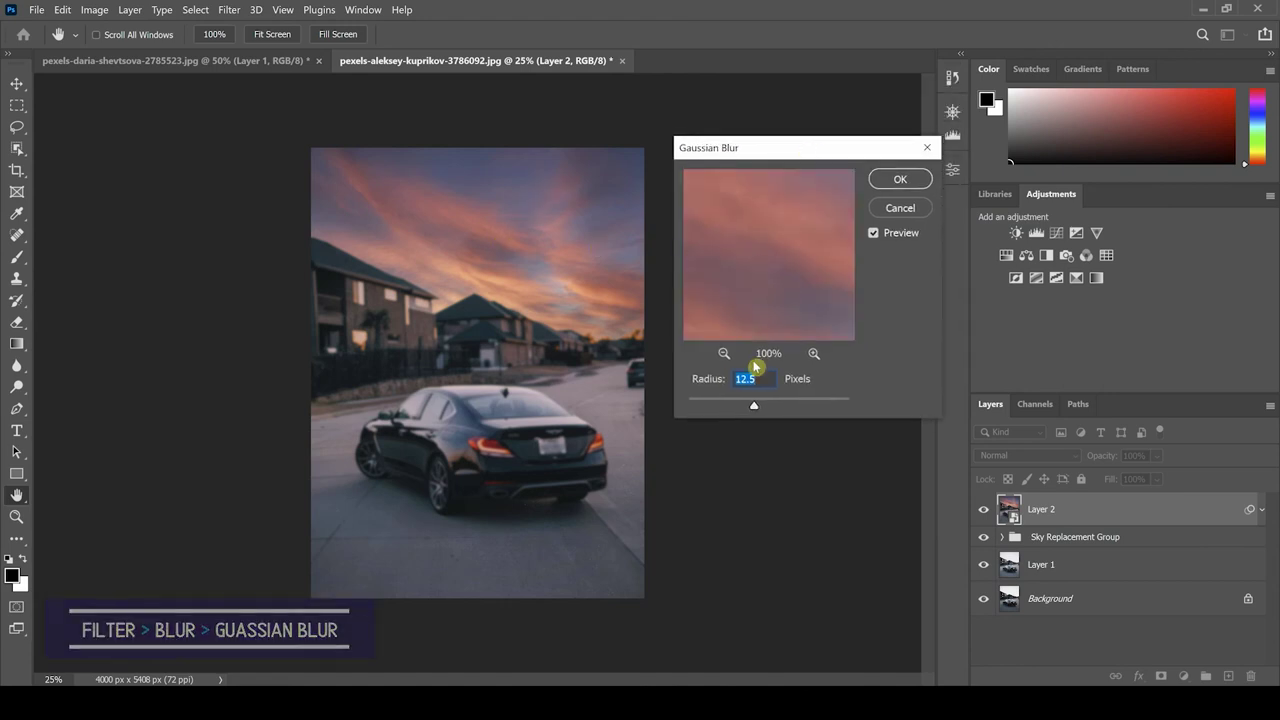
drag(754, 405, 736, 409)
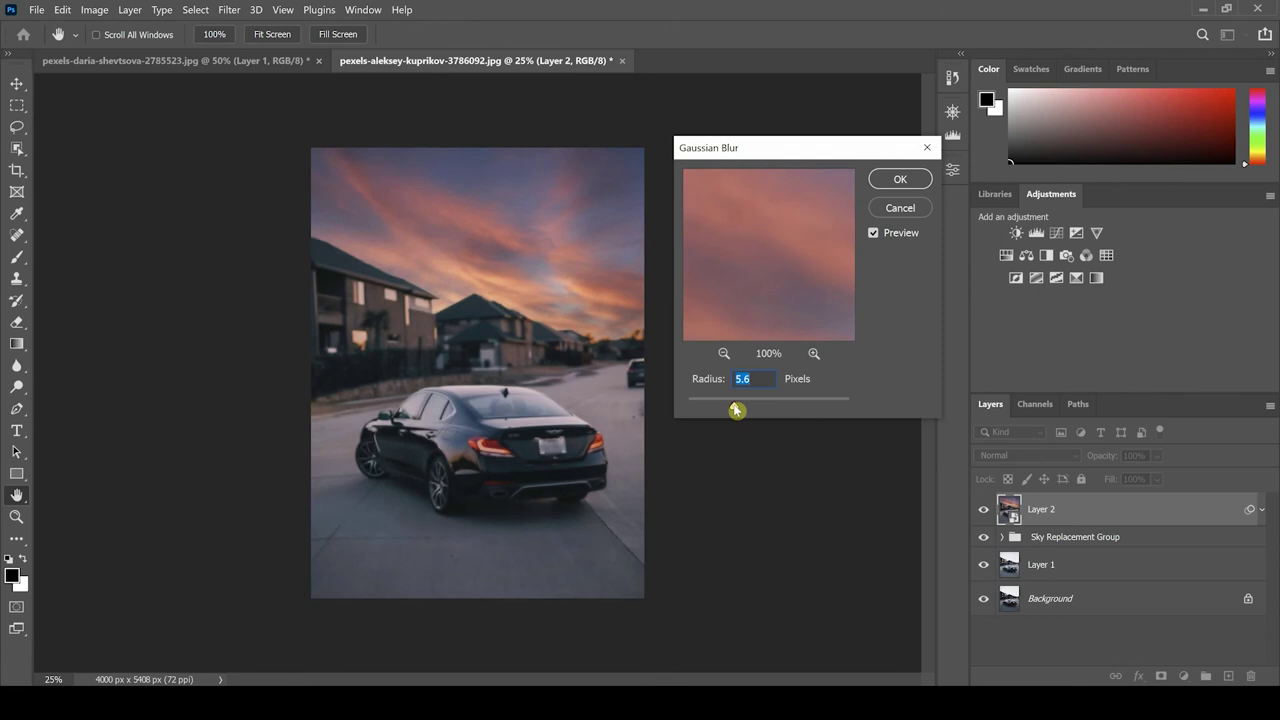
drag(736, 409, 751, 410)
click(899, 180)
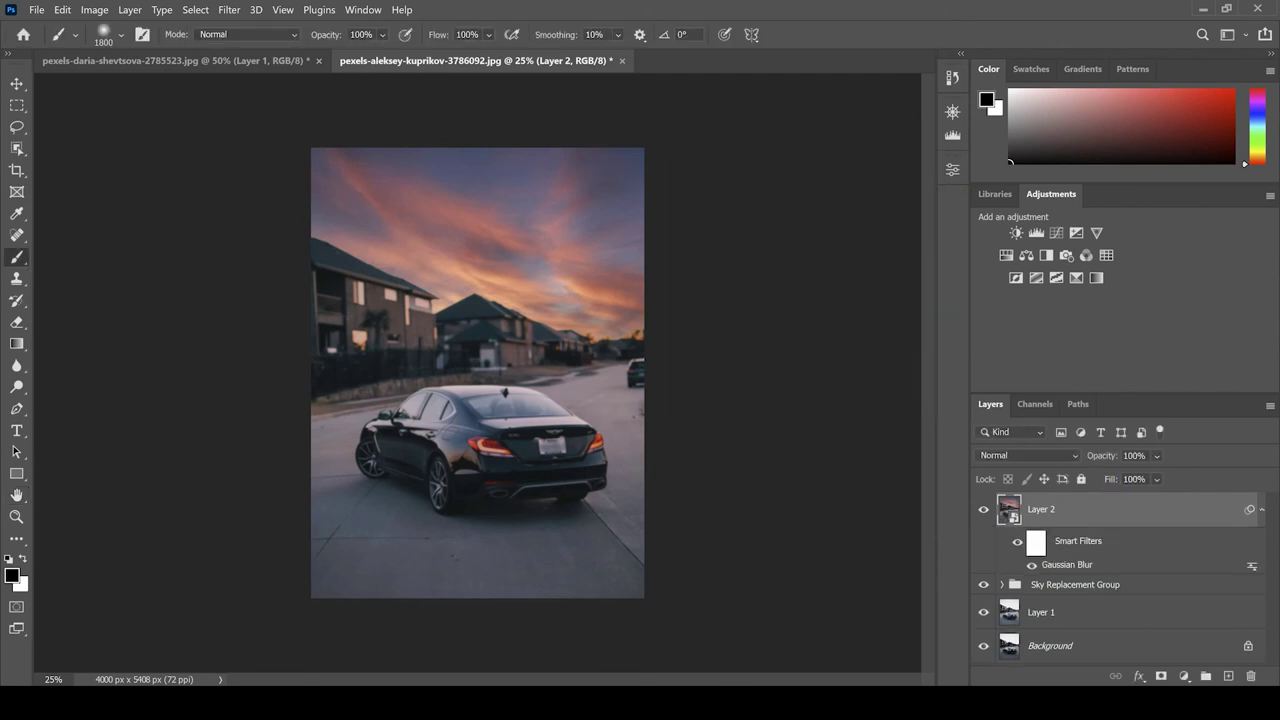
Add a layer mask to Layer 2 and invert it to black, hiding the blur everywhere.
click(1161, 676)
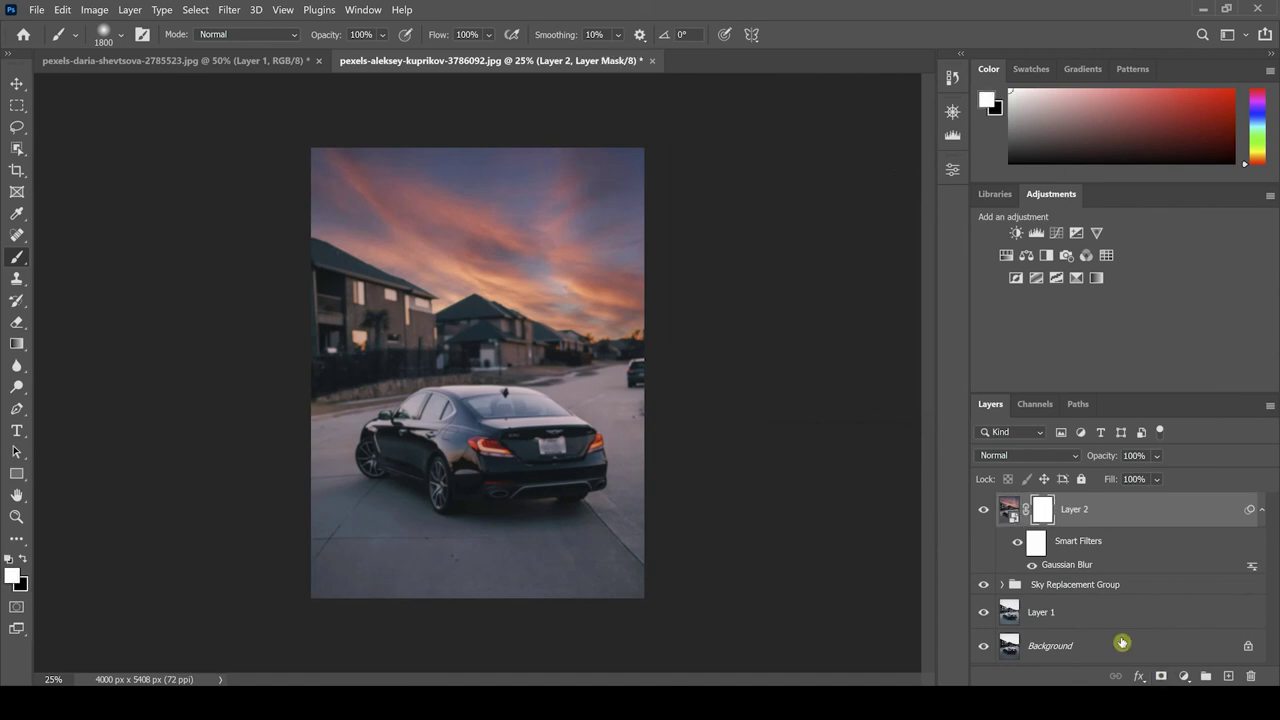
key(ctrl+i)
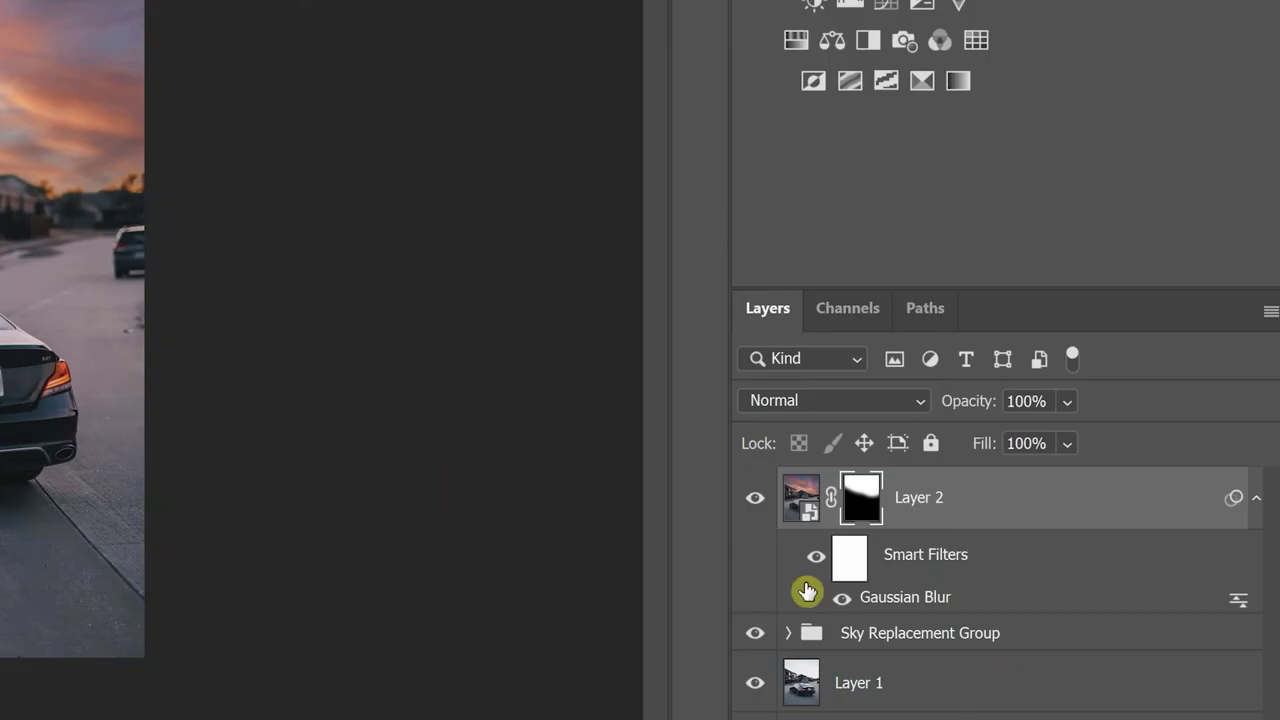
Reapply Layer 2's Gaussian Blur smart filter with the radius raised to 9.4 pixels.
double_click(910, 598)
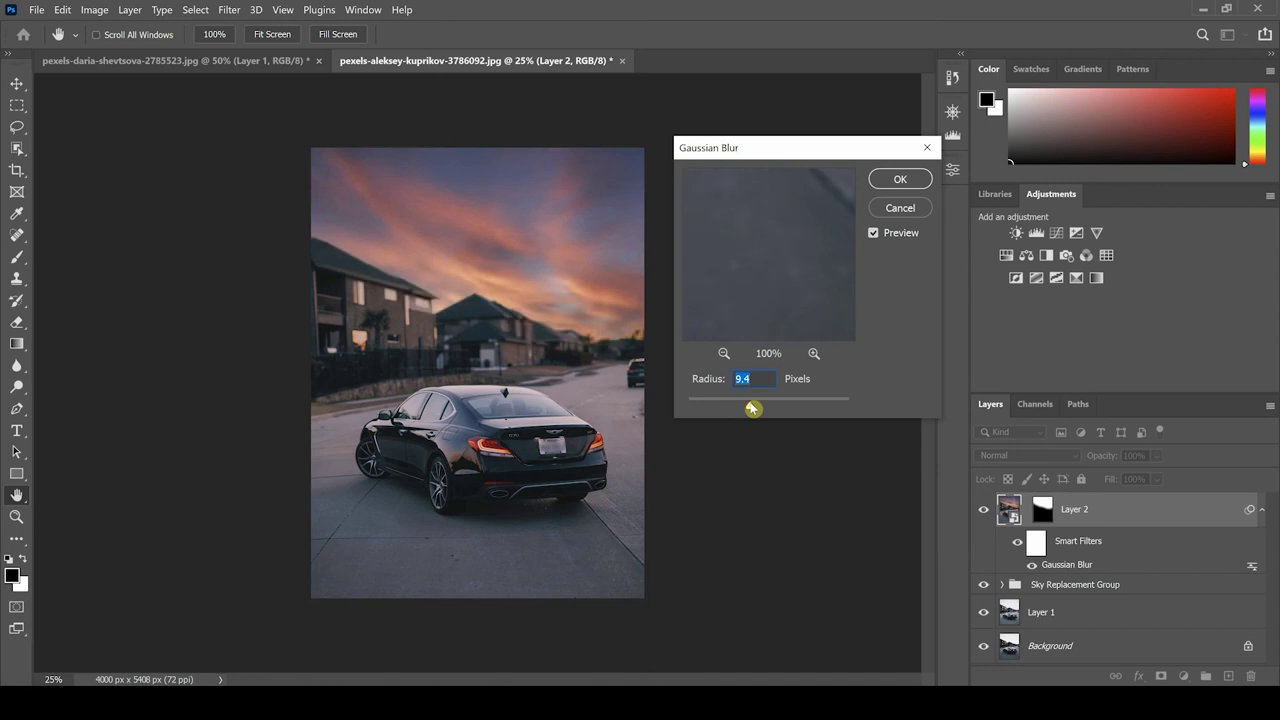
click(901, 178)
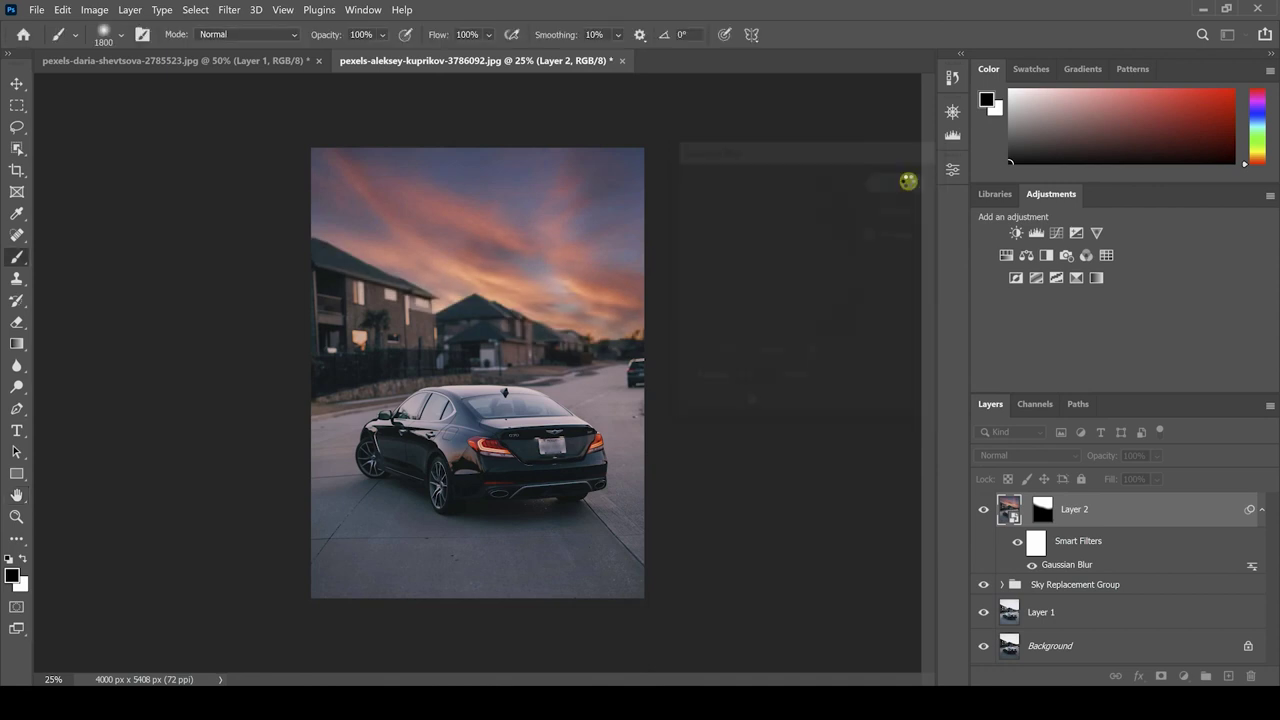